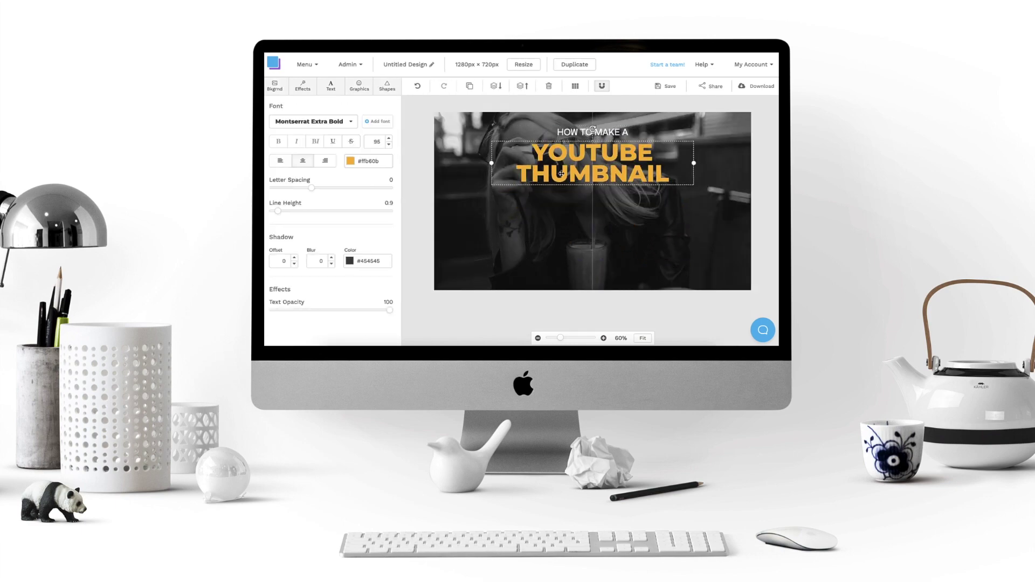
# Deselect the text on the finished example thumbnail design
pyautogui.click(420, 165)
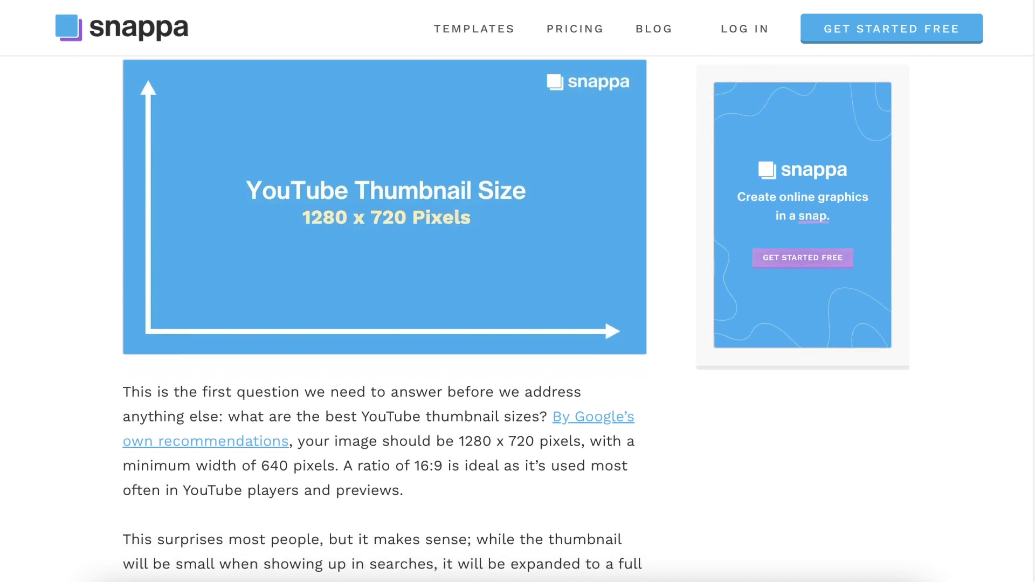
pyautogui.write('www.snapp')
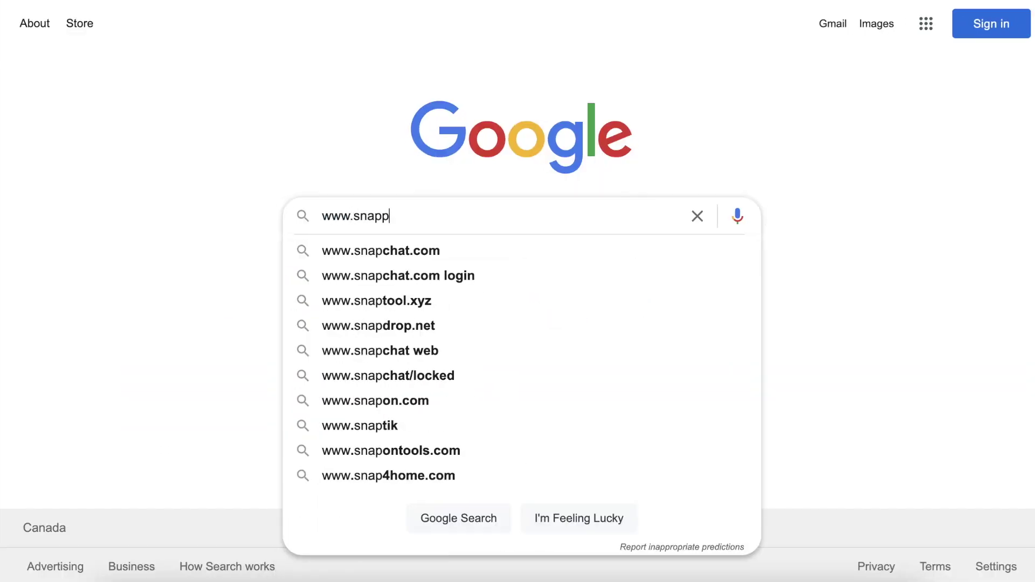
pyautogui.write('a.com')
pyautogui.press('Return')
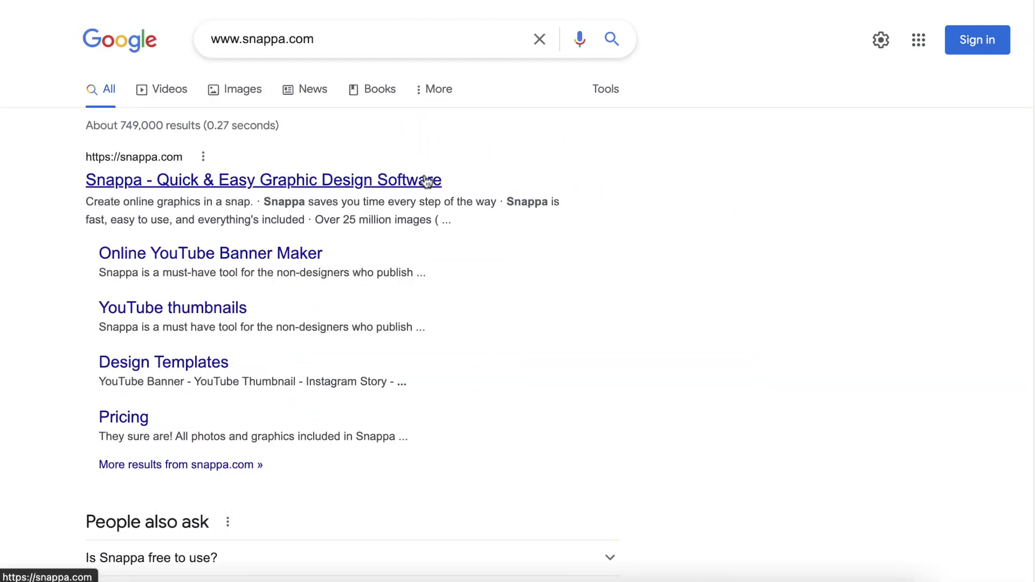
pyautogui.click(427, 180)
# Sign up for a free account with a name, e-mail and password, passing the reCAPTCHA
pyautogui.click(284, 356)
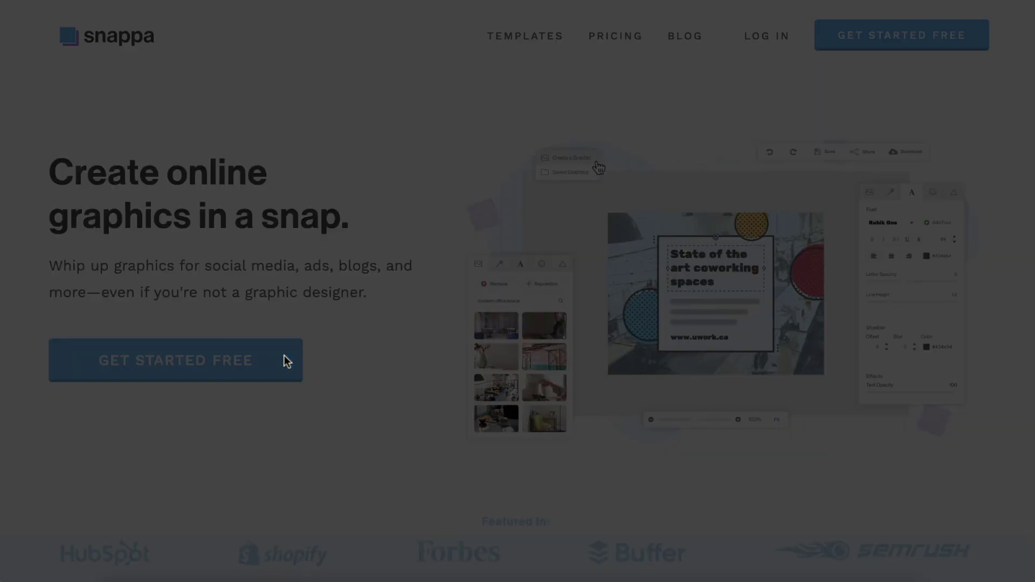
pyautogui.click(496, 156)
pyautogui.write('Lucas')
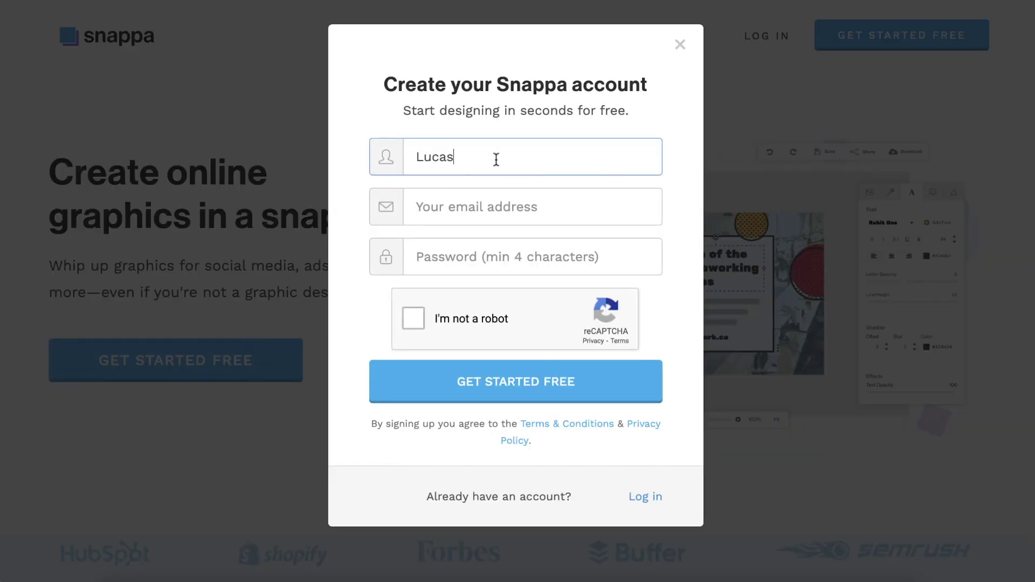
pyautogui.press('Tab')
pyautogui.click(472, 262)
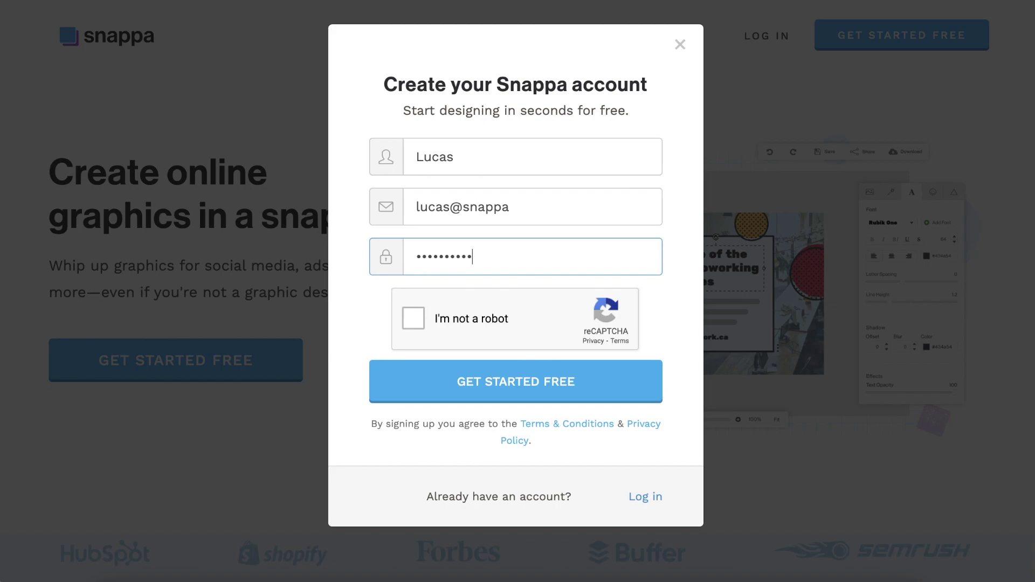
pyautogui.click(413, 319)
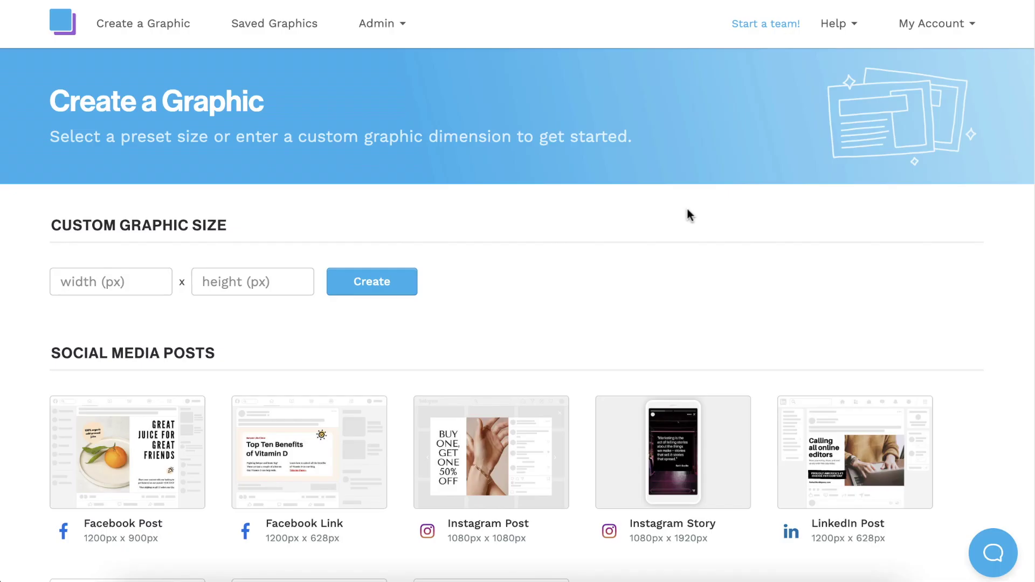
# Choose the YouTube Thumbnail graphic size on the Create a Graphic page
pyautogui.scroll(-2, 687, 206)
pyautogui.scroll(-5, 687, 206)
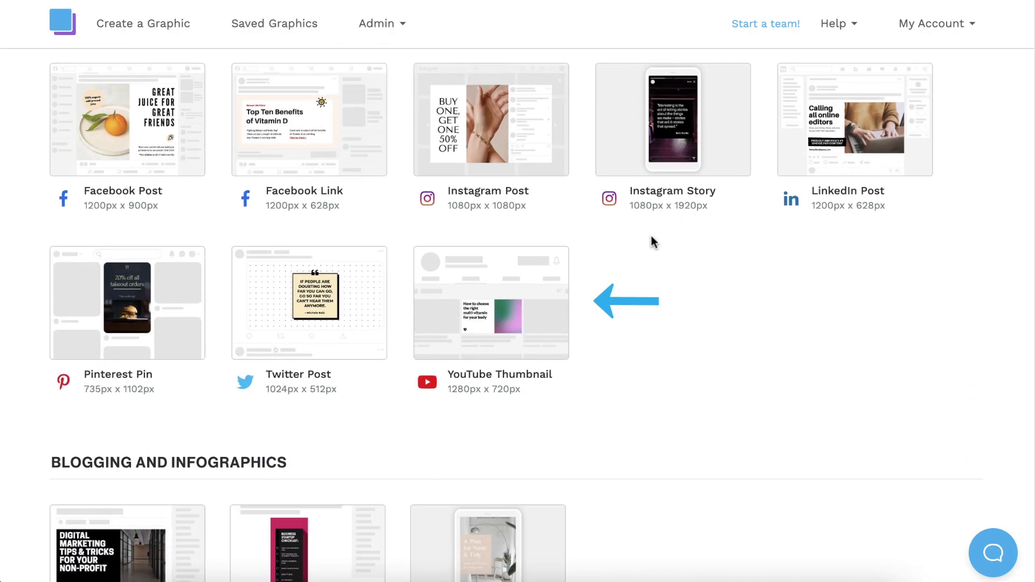
pyautogui.click(487, 305)
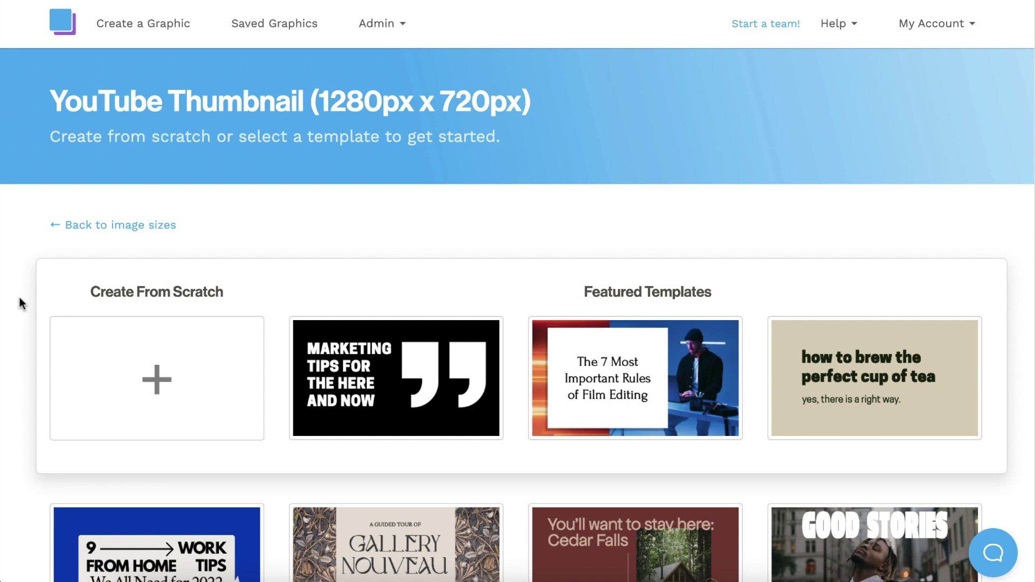
# Browse the thumbnail templates and open the 'digital vs film' template
pyautogui.scroll(-9, 22, 304)
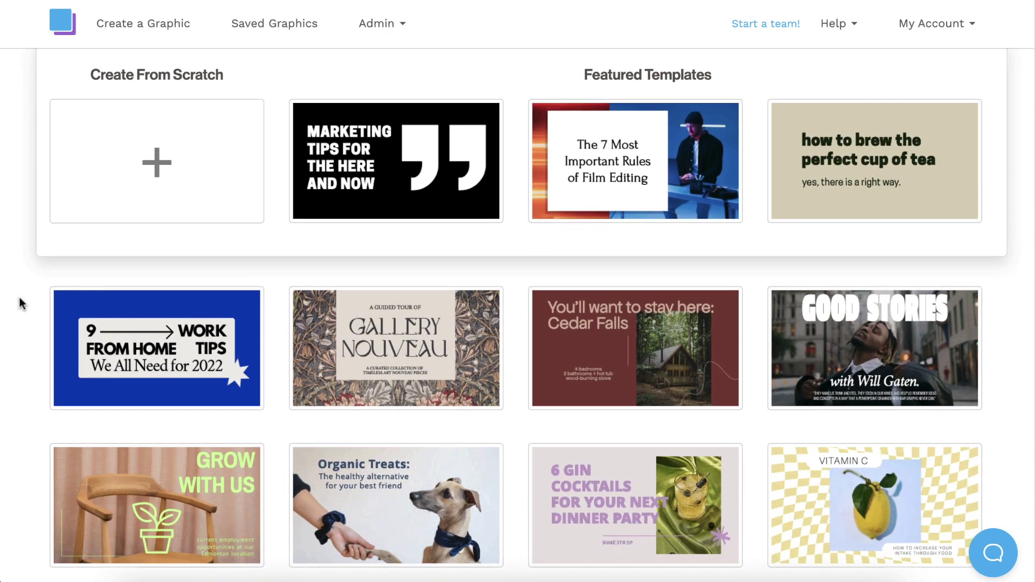
pyautogui.scroll(-7, 21, 303)
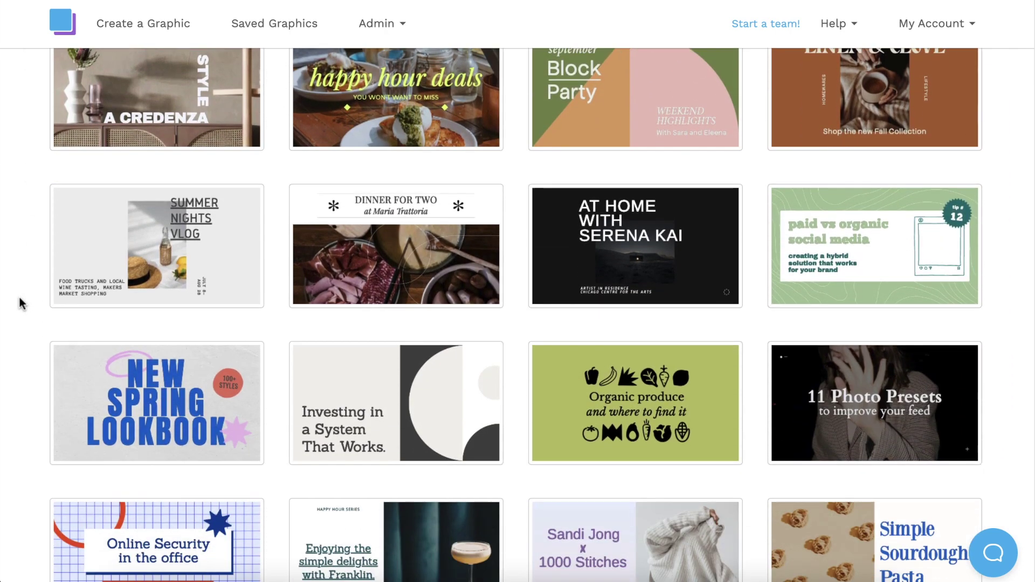
pyautogui.scroll(-6, 21, 303)
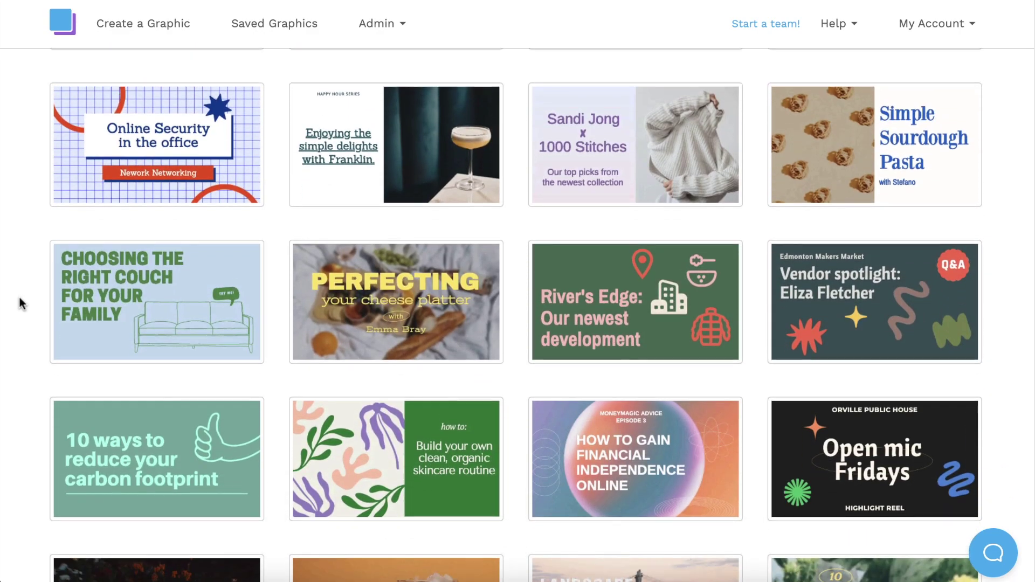
pyautogui.scroll(-7, 22, 303)
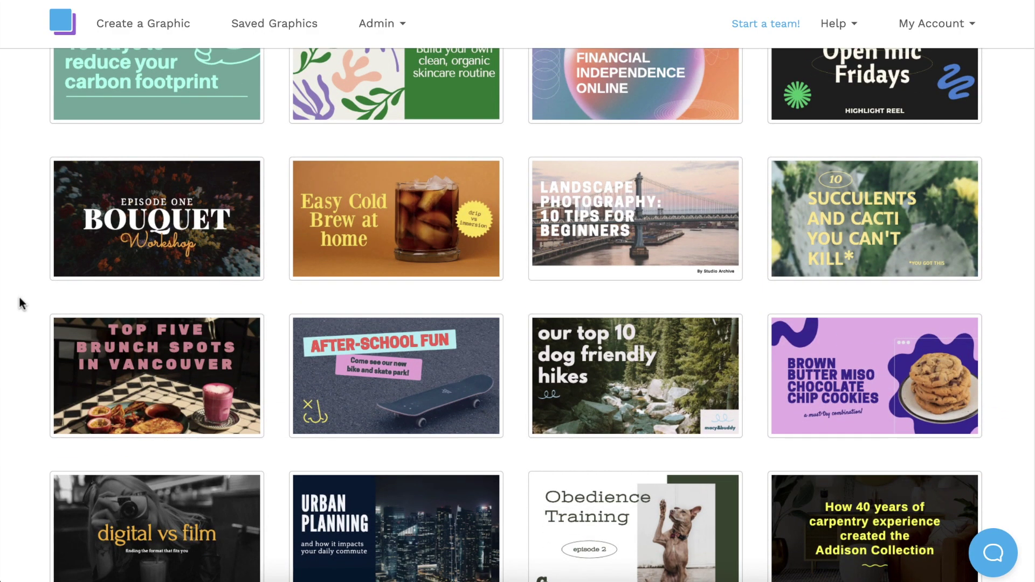
pyautogui.scroll(-11, 21, 303)
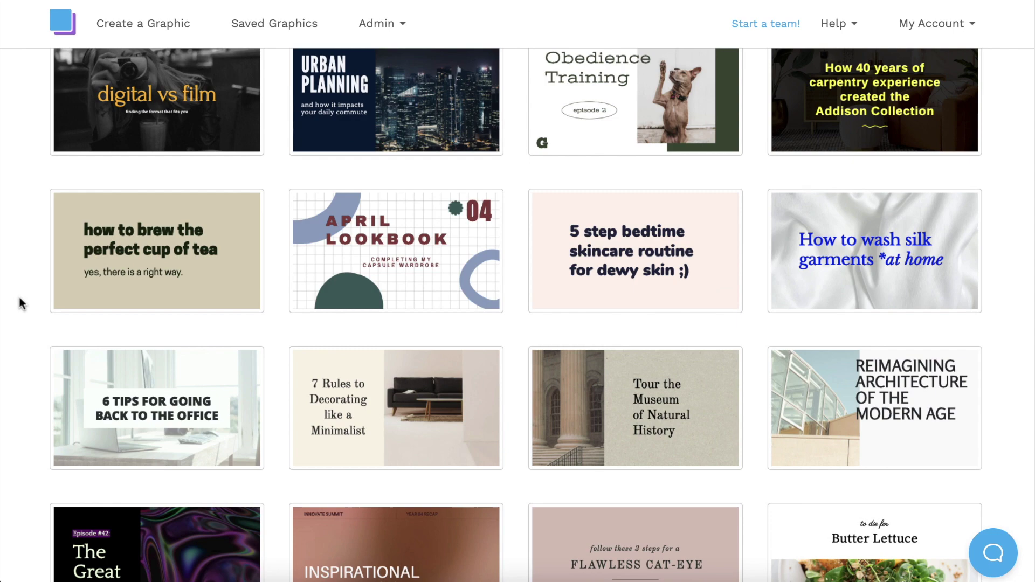
pyautogui.scroll(-10, 21, 304)
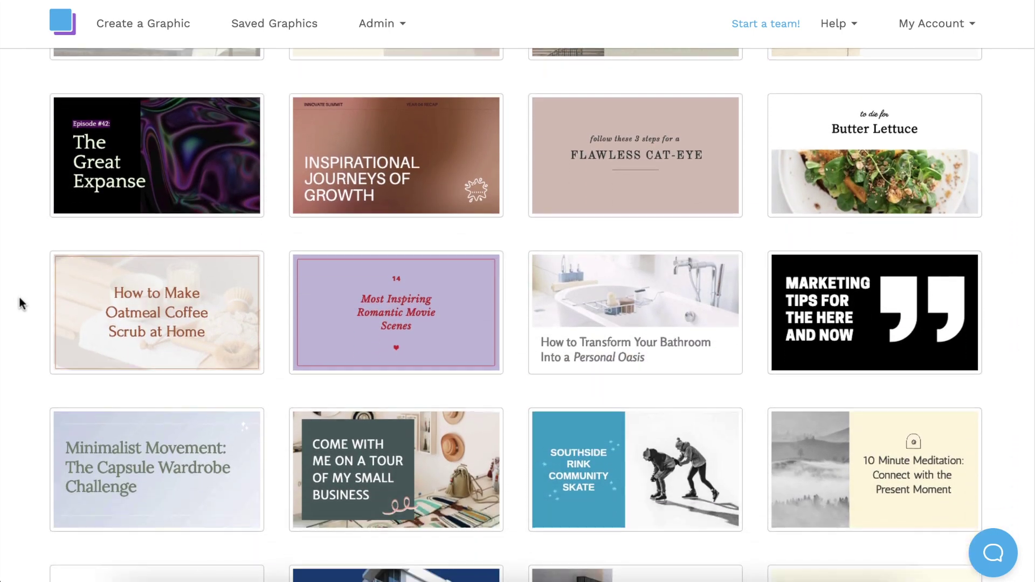
pyautogui.scroll(-6, 21, 304)
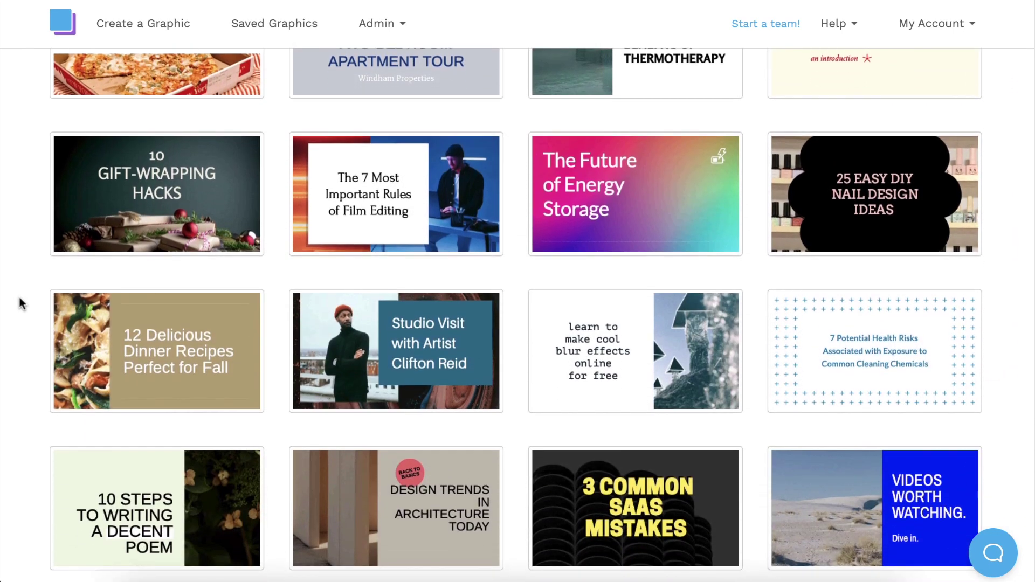
pyautogui.scroll(17, 22, 303)
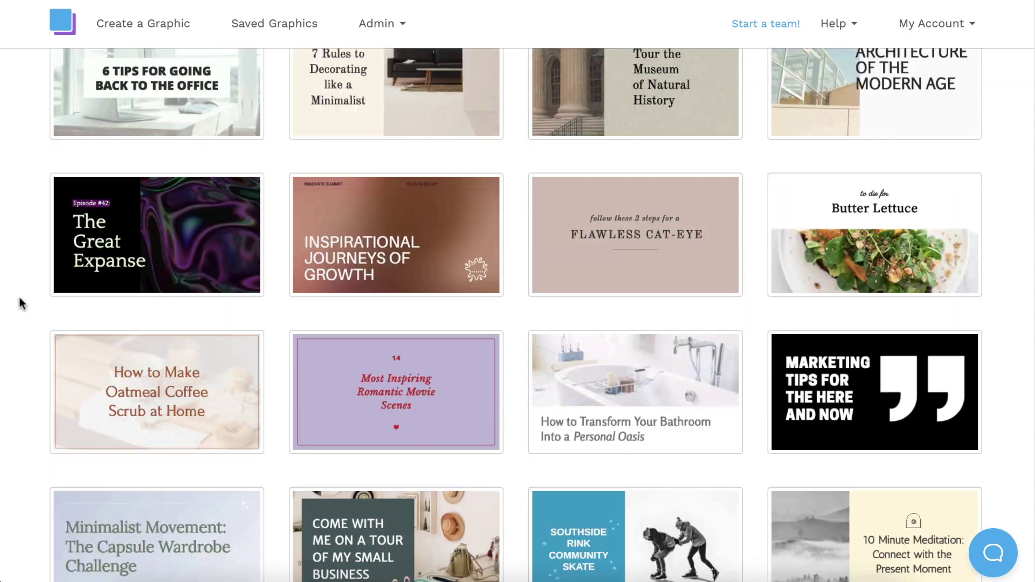
pyautogui.scroll(6, 21, 304)
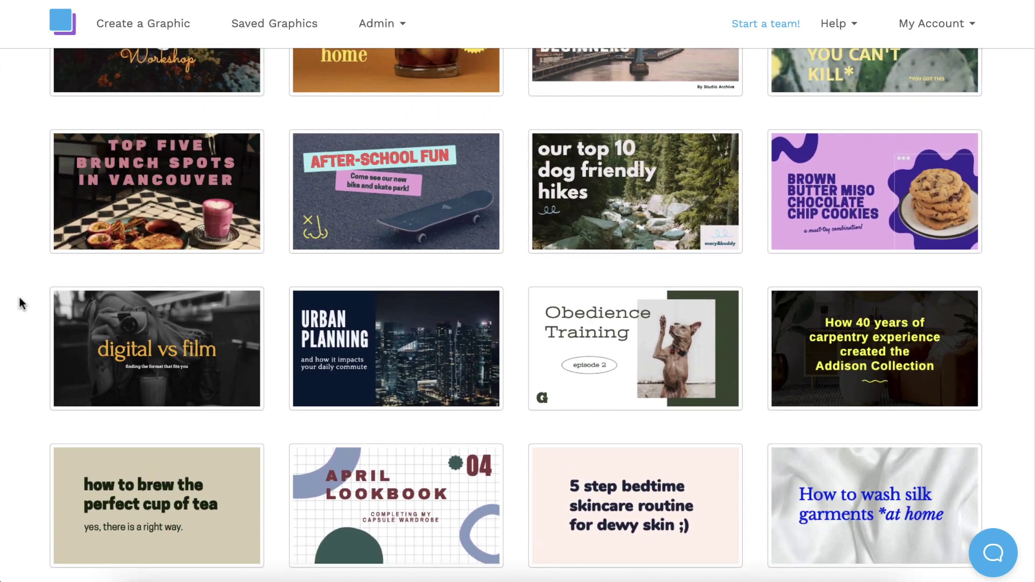
pyautogui.click(157, 335)
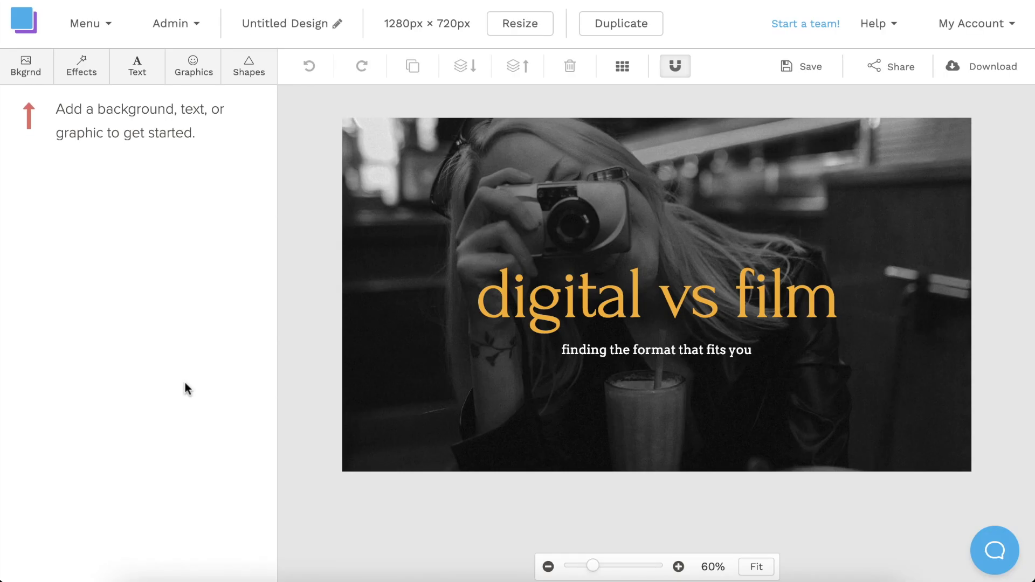
# Move the subtitle to the top of the image and change it to 'HOW TO MAKE A'
pyautogui.moveTo(621, 353); pyautogui.dragTo(623, 158)
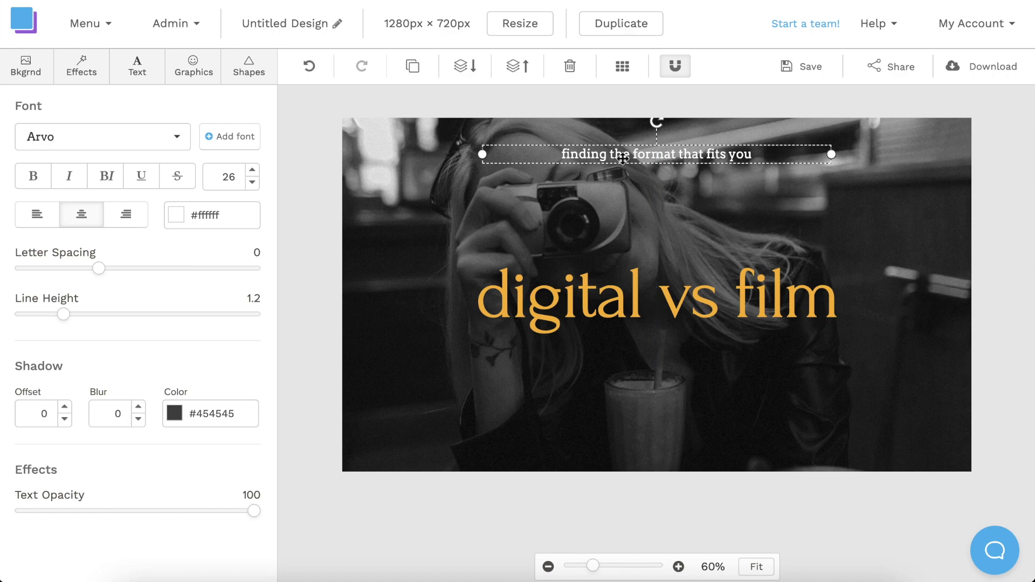
pyautogui.doubleClick(623, 158)
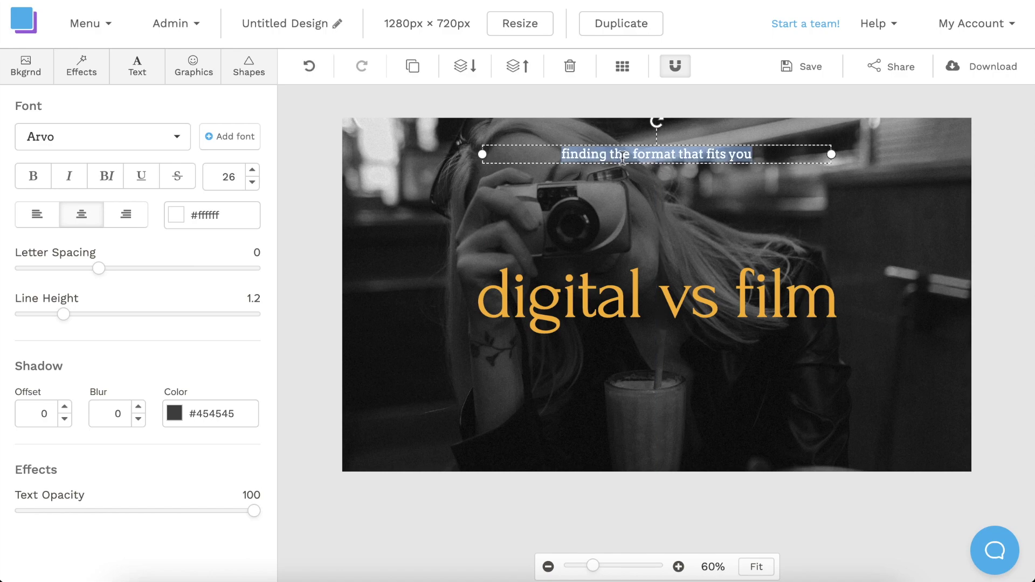
pyautogui.write('HOW TO MAKE A')
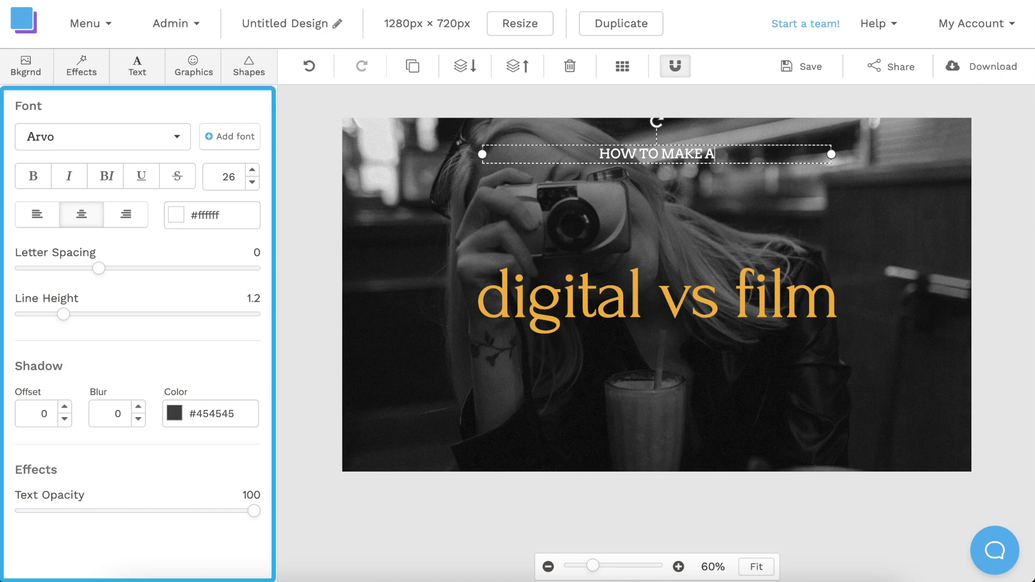
# Set the subtitle font to Apfel Grotezk at size 40
pyautogui.click(177, 141)
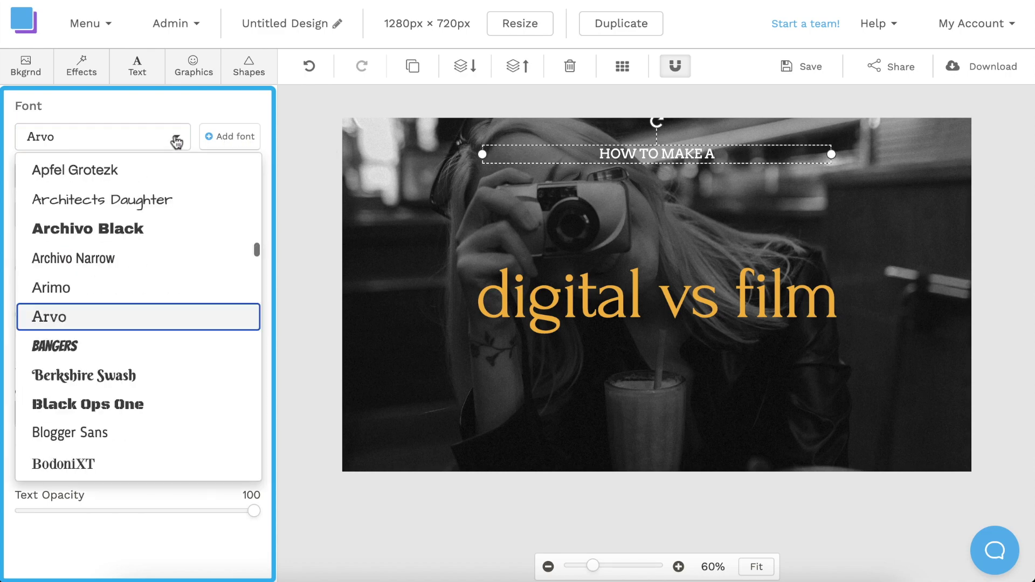
pyautogui.scroll(-12, 157, 436)
pyautogui.scroll(12, 156, 437)
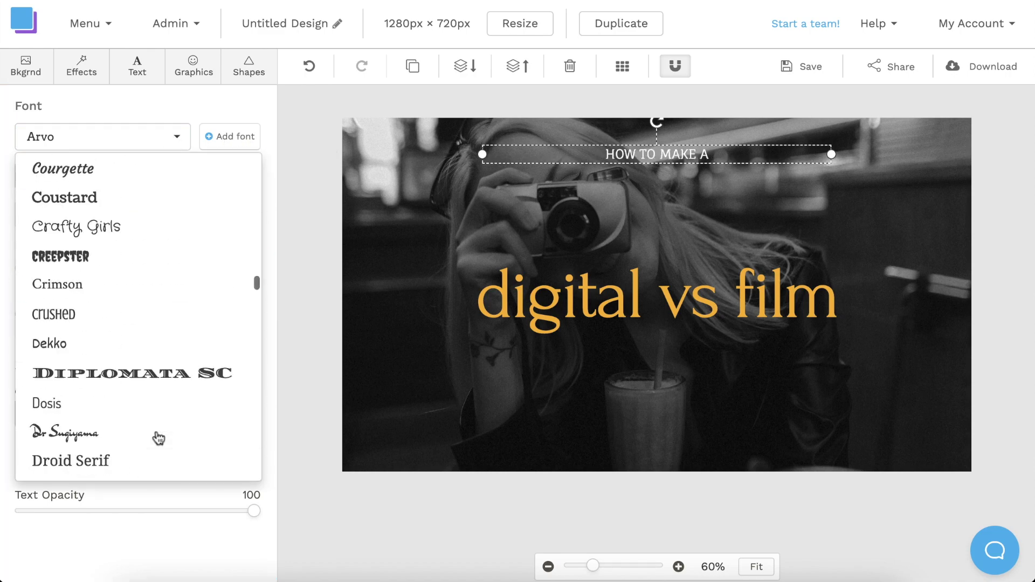
pyautogui.click(123, 244)
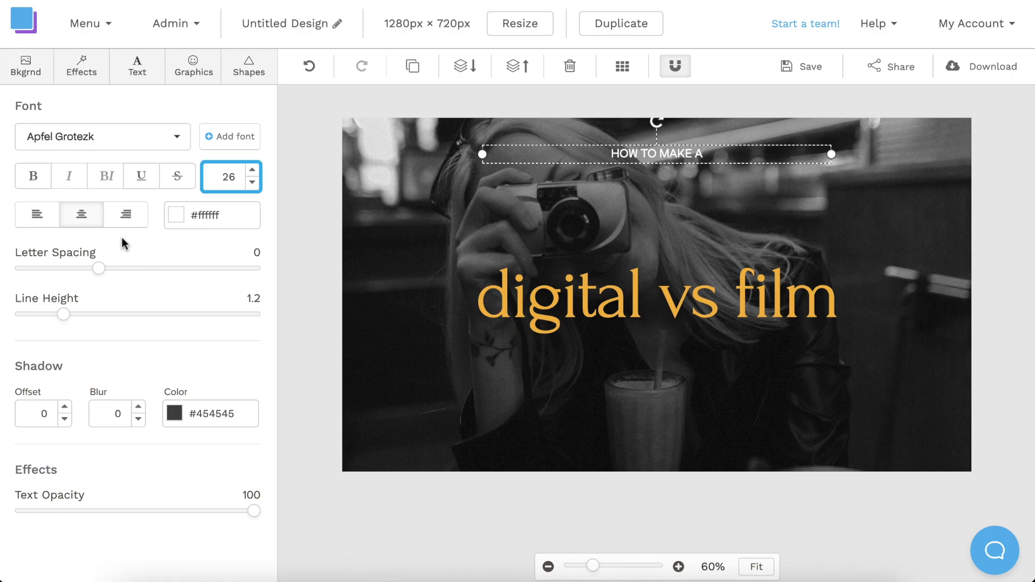
pyautogui.click(256, 176)
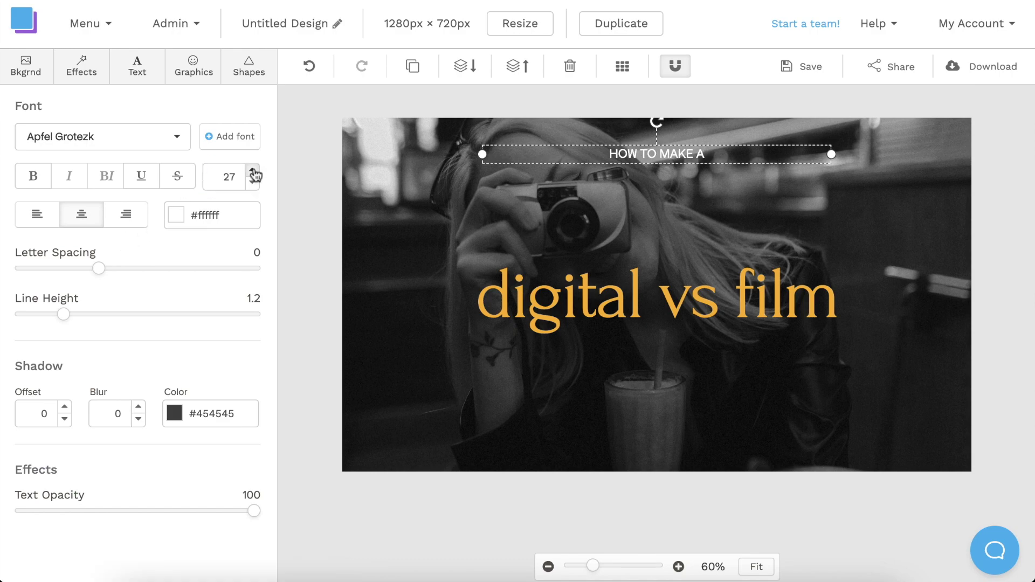
pyautogui.click(256, 175)
pyautogui.click(255, 175)
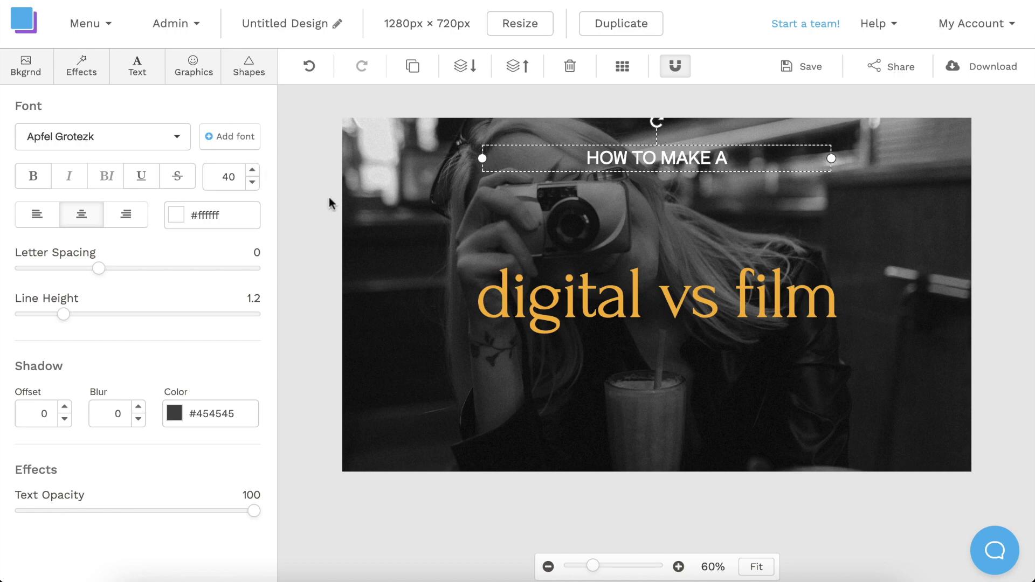
# Replace the headline text with 'YOUTUBE THUMBNAIL'
pyautogui.click(533, 277)
pyautogui.doubleClick(537, 289)
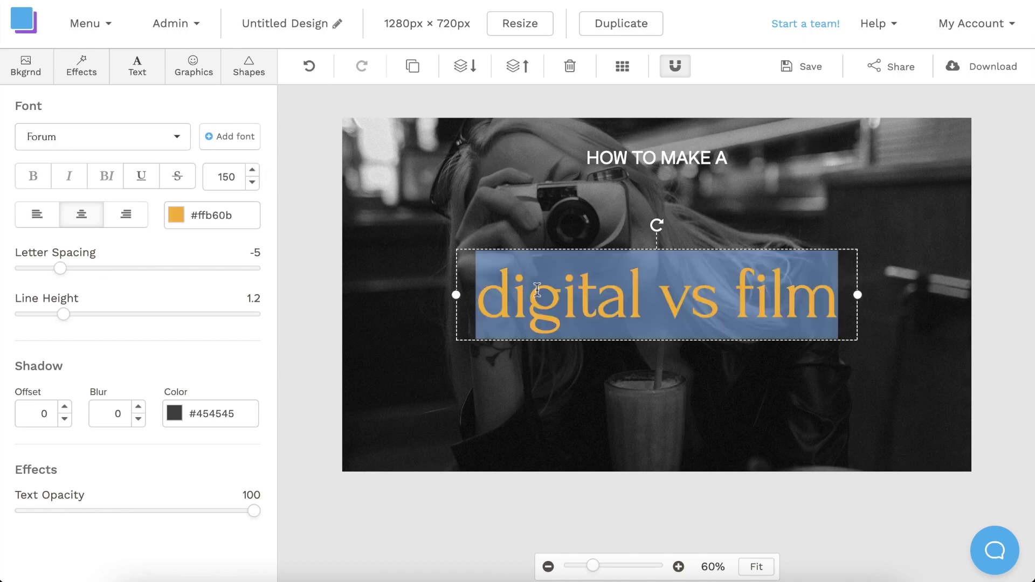
pyautogui.write('YOUTUBE THUMBNAIL')
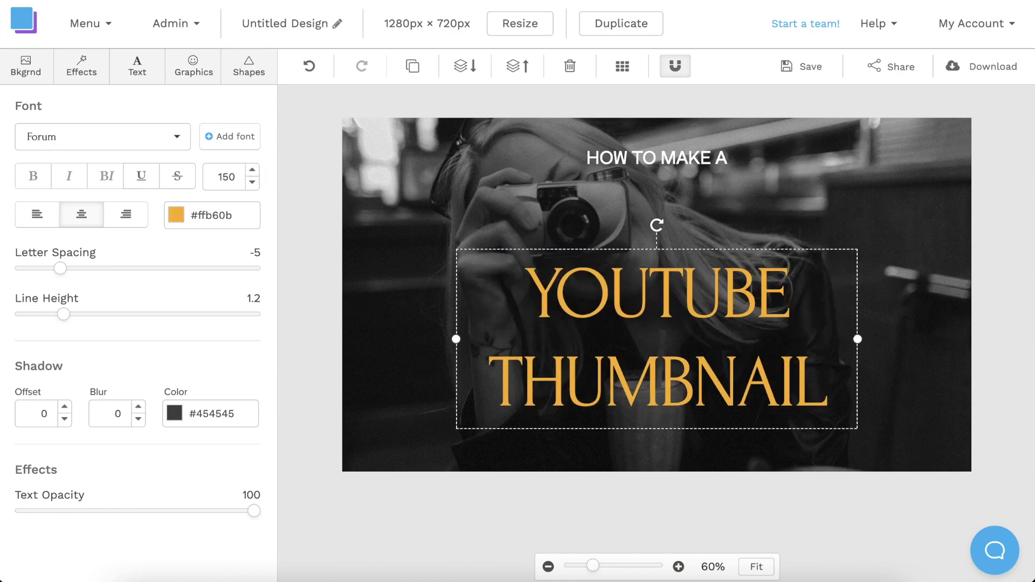
# Style the headline in Montserrat Extra Bold, size 95, letter spacing 0, line height 0.9
pyautogui.click(171, 143)
pyautogui.scroll(-10, 165, 197)
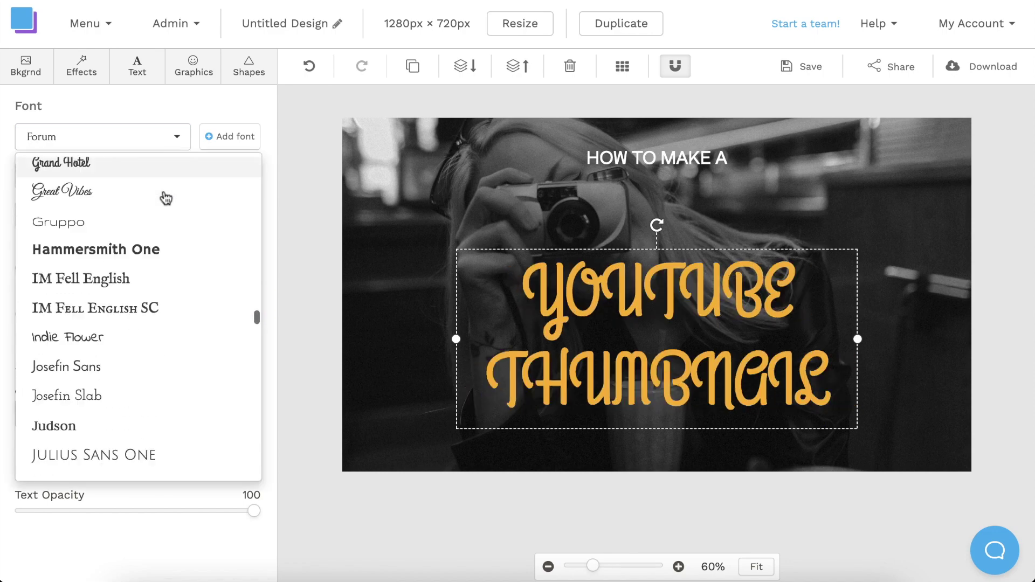
pyautogui.scroll(-5, 164, 197)
pyautogui.click(162, 179)
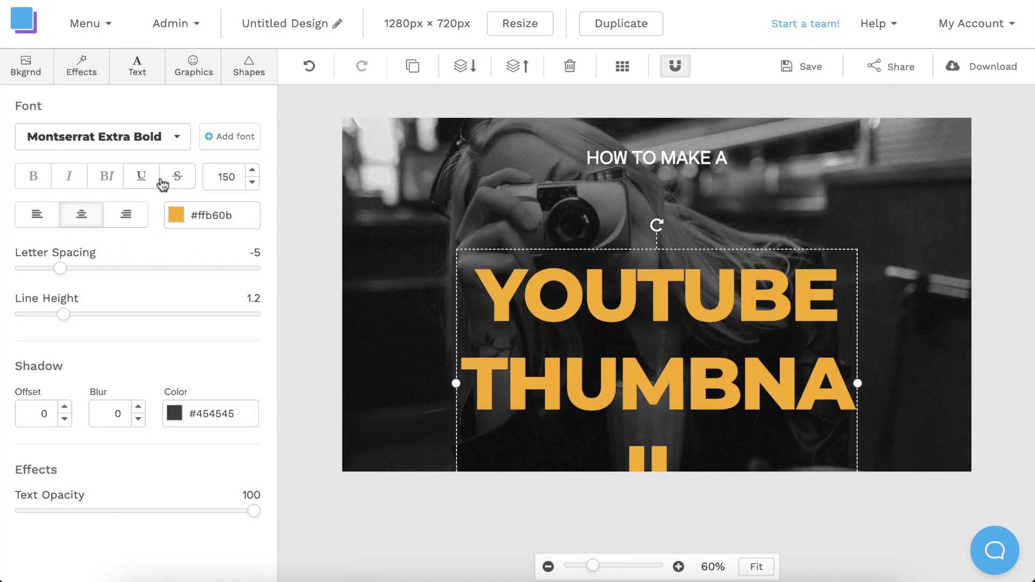
pyautogui.click(252, 182)
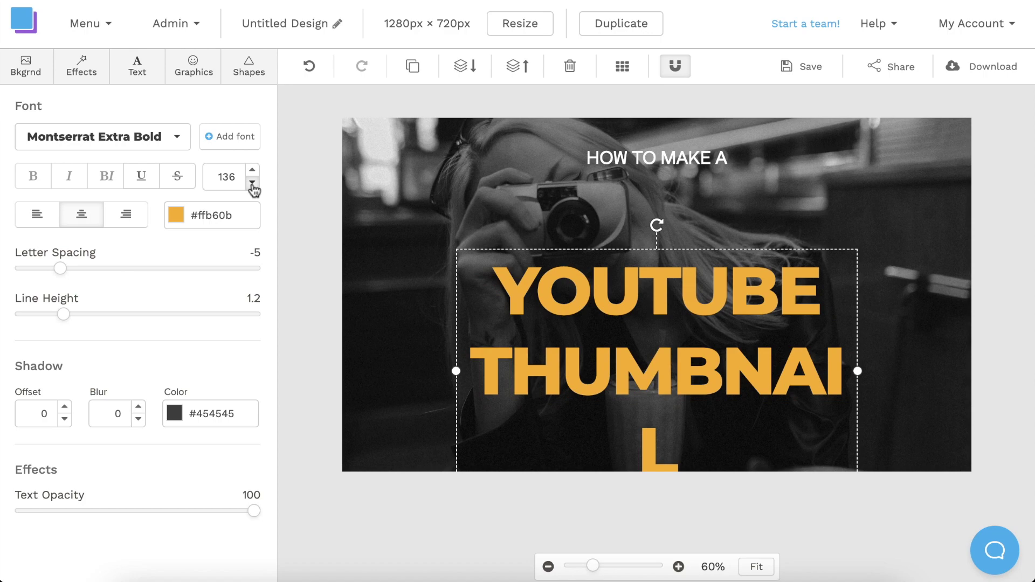
pyautogui.moveTo(252, 183); pyautogui.dragTo(249, 186)
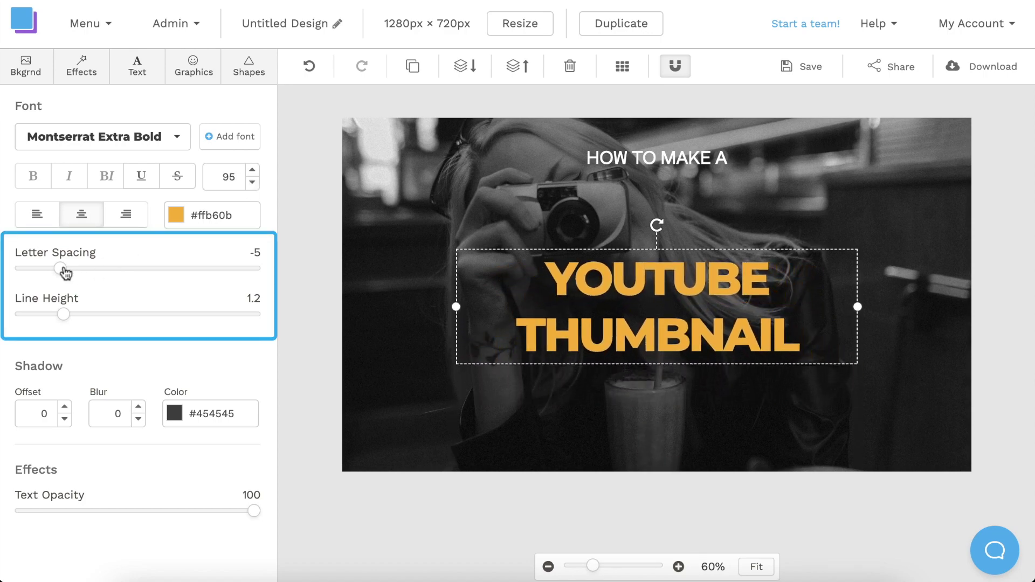
pyautogui.moveTo(65, 273); pyautogui.dragTo(100, 274)
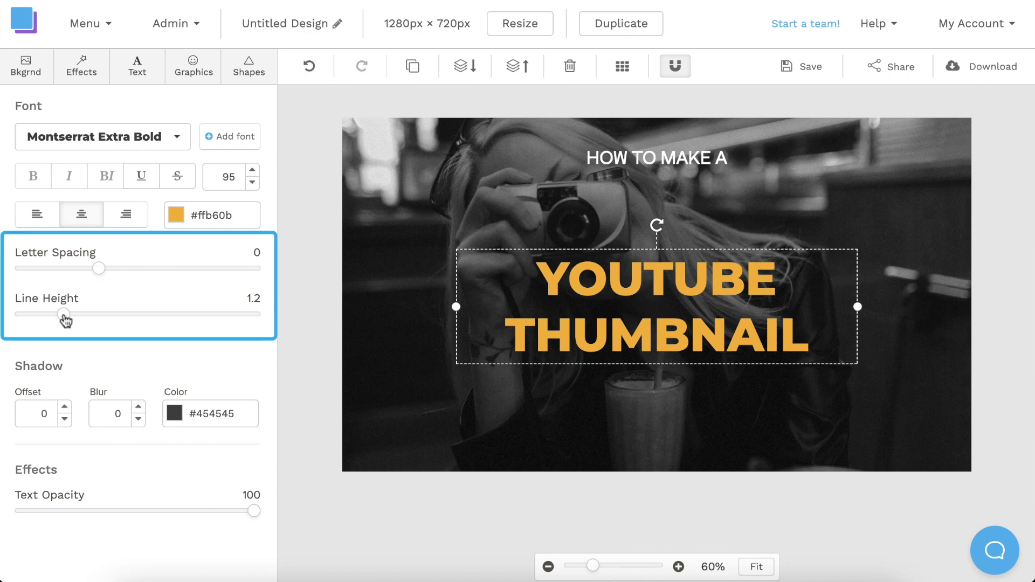
pyautogui.moveTo(64, 318); pyautogui.dragTo(35, 318)
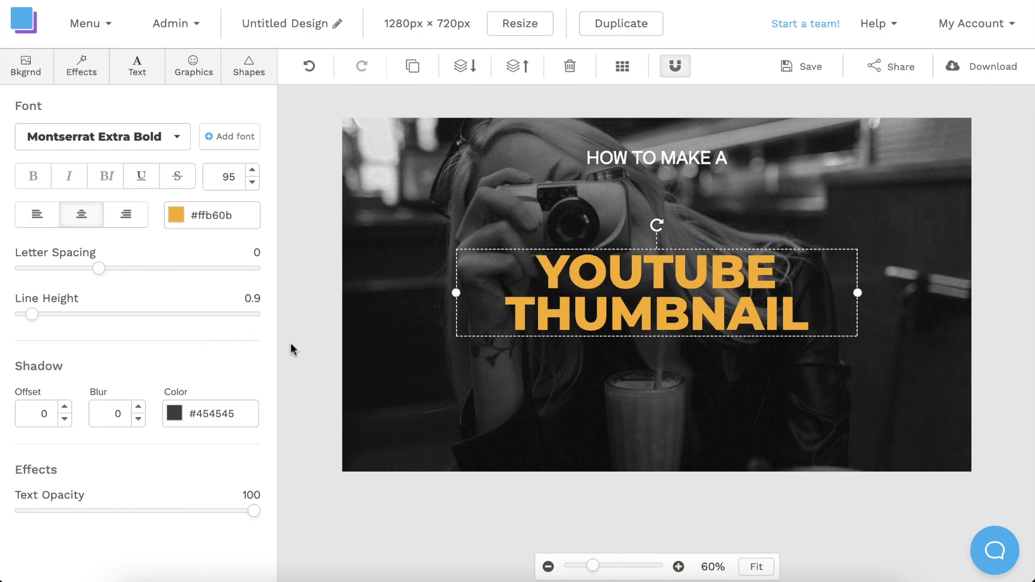
# Move the headline up to sit just under the subtitle
pyautogui.click(451, 307)
pyautogui.click(599, 307)
pyautogui.moveTo(598, 307); pyautogui.dragTo(596, 236)
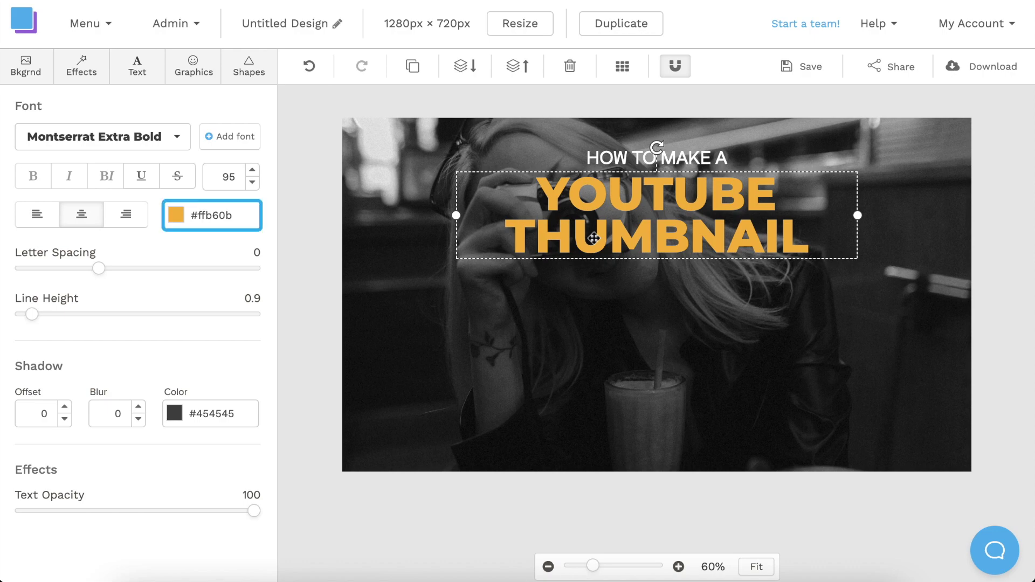
# Try other headline colours, then restore the orange #ffb60b
pyautogui.click(177, 217)
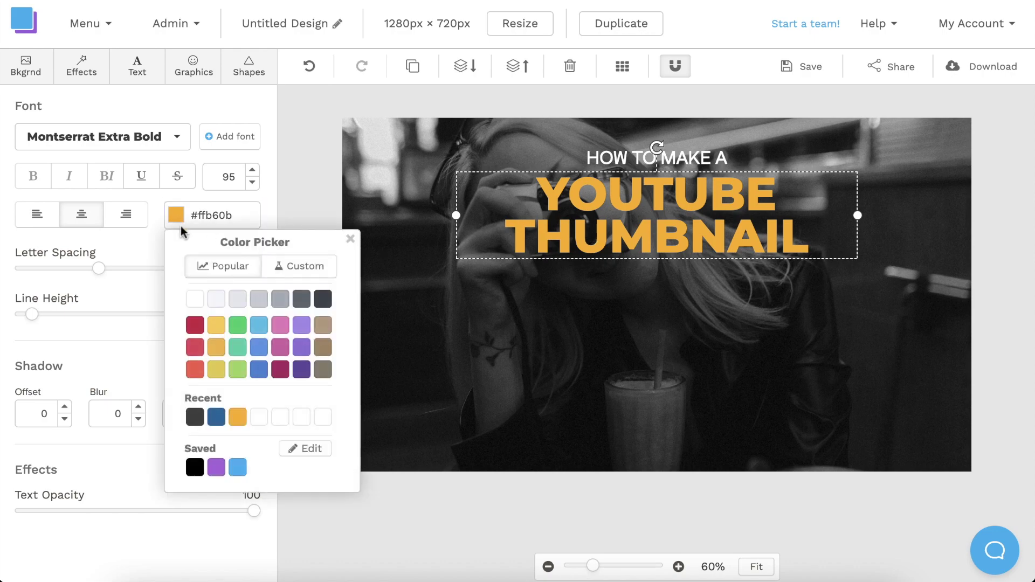
pyautogui.click(204, 327)
pyautogui.click(259, 326)
pyautogui.click(280, 326)
pyautogui.click(304, 328)
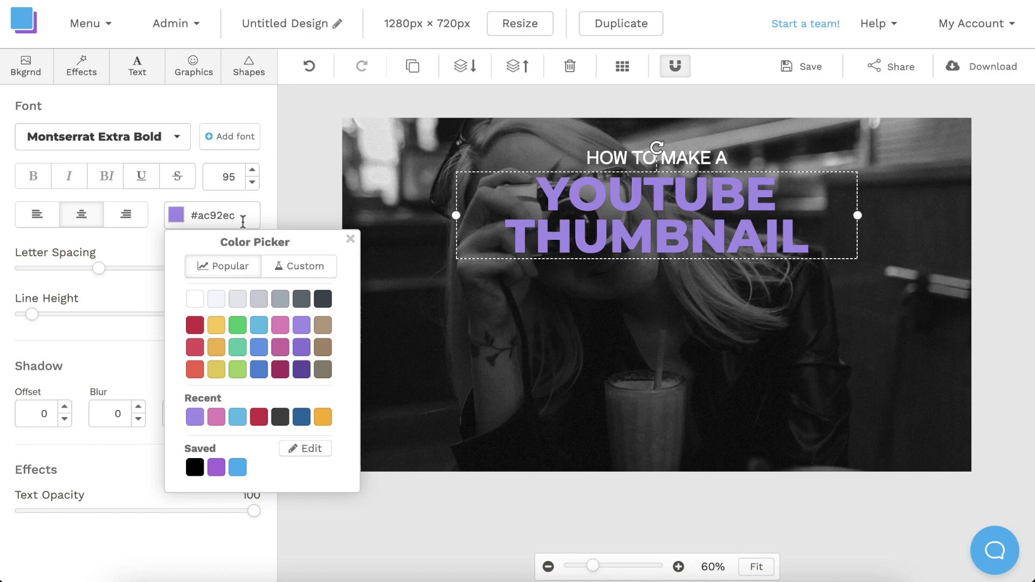
pyautogui.moveTo(243, 221); pyautogui.dragTo(224, 221)
pyautogui.write('ffb60b')
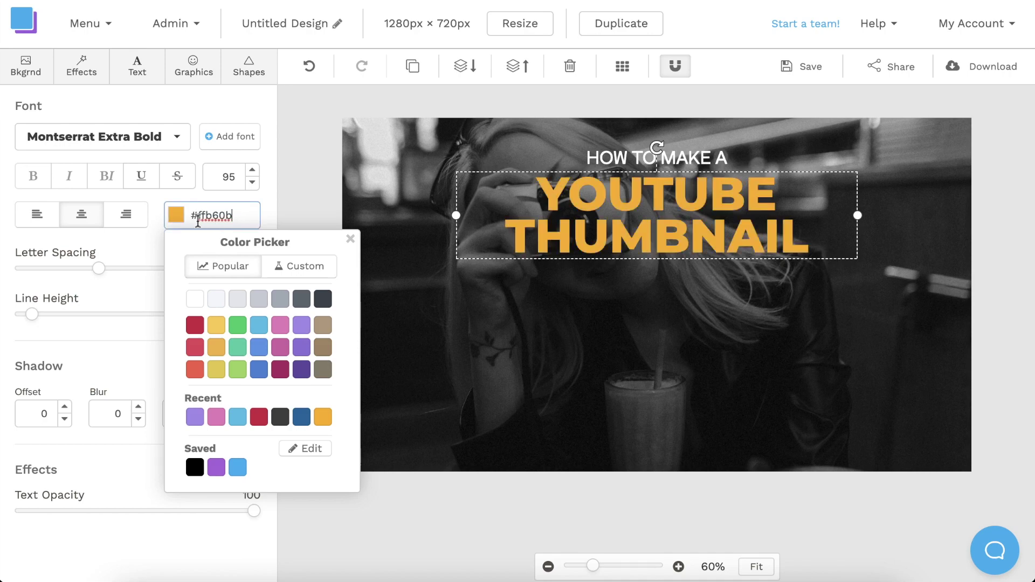
pyautogui.click(311, 219)
pyautogui.click(311, 218)
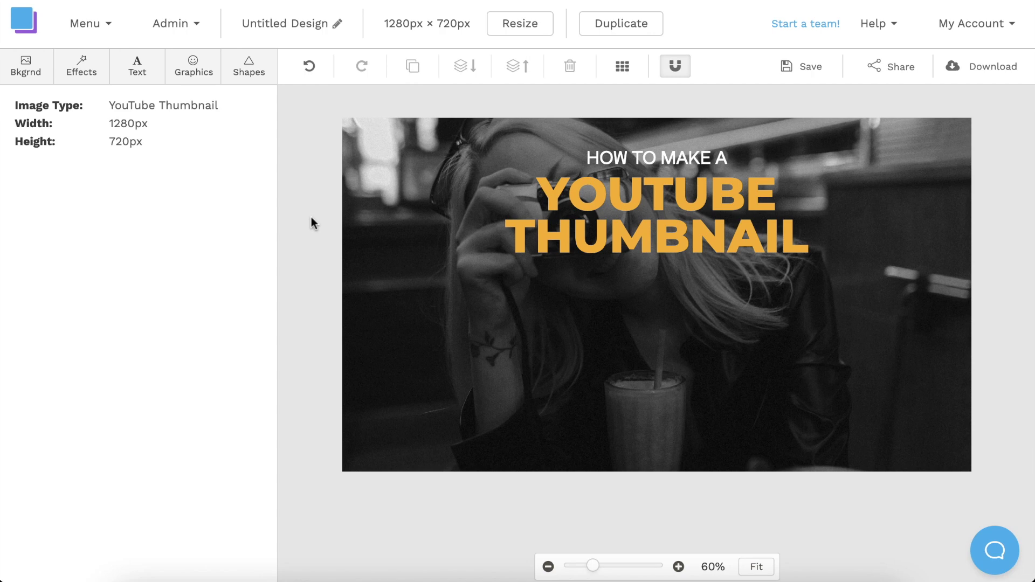
# Search background photos for 'laptop' and use the laptop-on-chair photo as the background
pyautogui.click(39, 77)
pyautogui.click(48, 142)
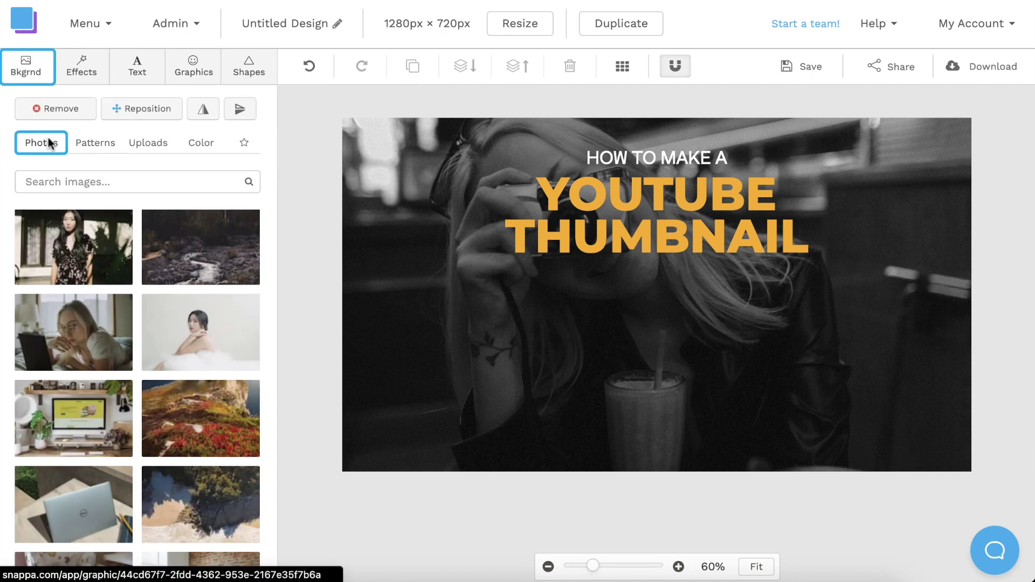
pyautogui.click(70, 174)
pyautogui.write('laptop')
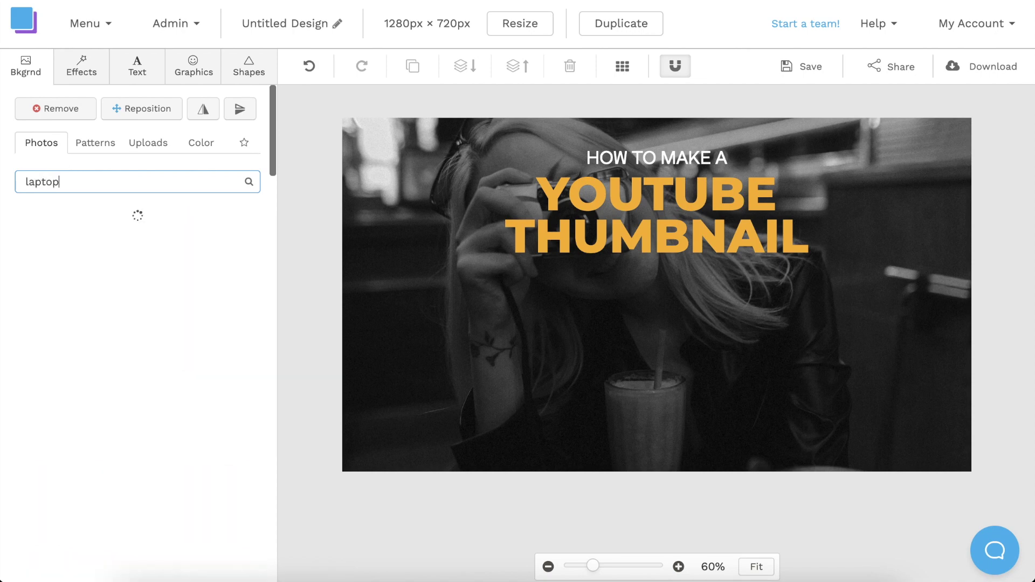
pyautogui.scroll(-5, 80, 234)
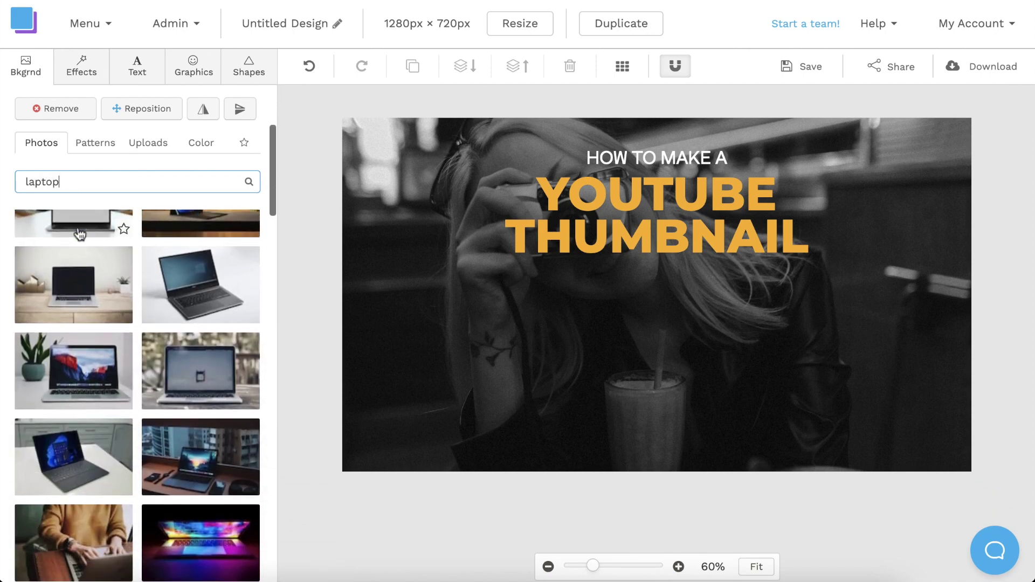
pyautogui.scroll(-10, 79, 233)
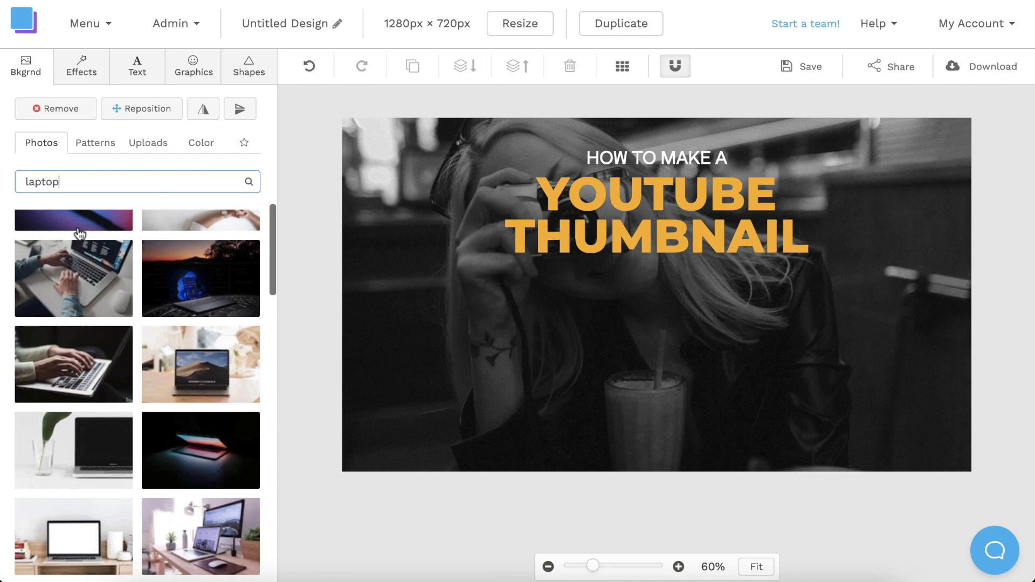
pyautogui.scroll(-5, 79, 234)
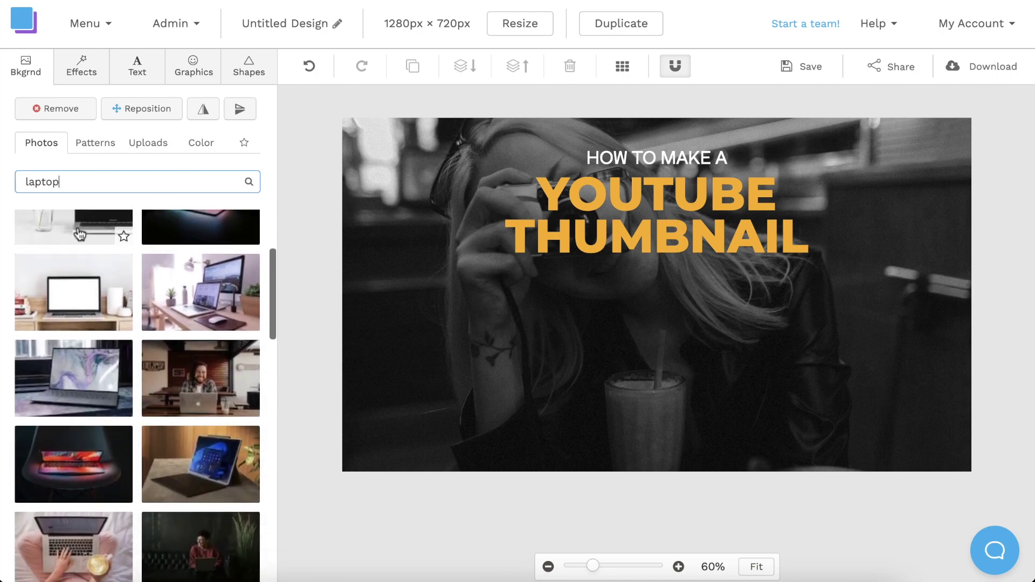
pyautogui.scroll(-3, 79, 233)
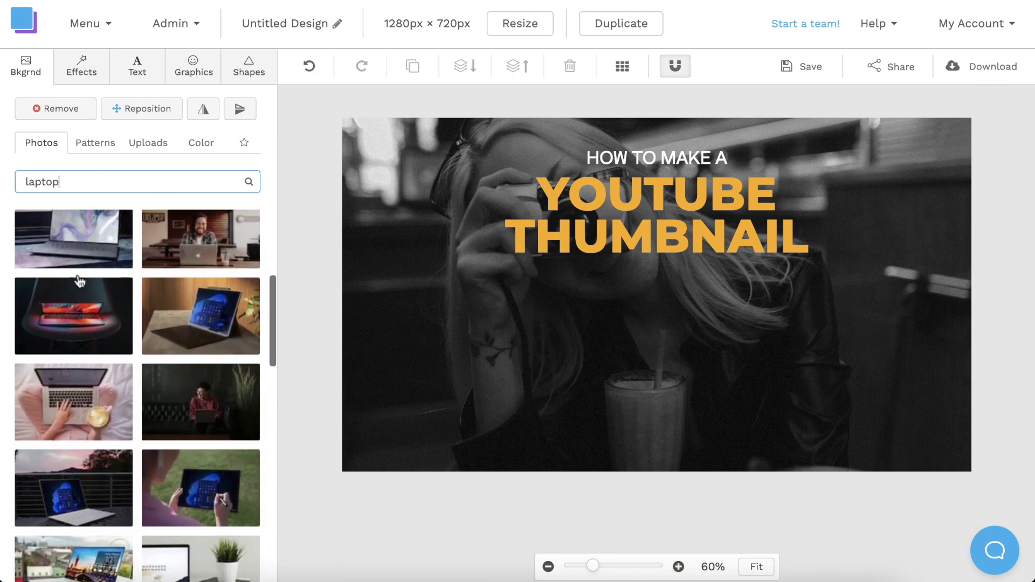
pyautogui.click(79, 314)
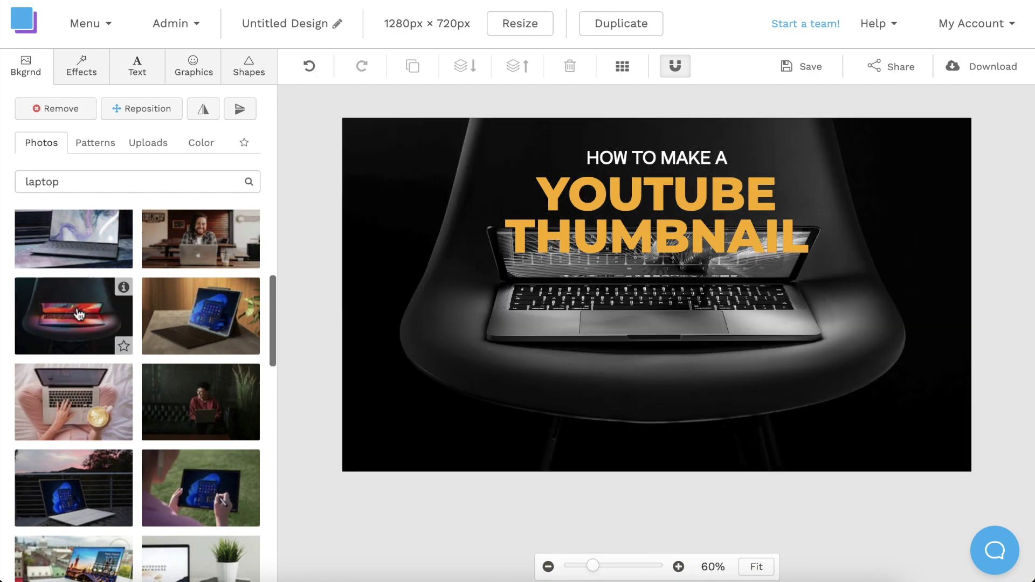
# Enlarge the laptop photo and shift it lower on the canvas, then apply
pyautogui.click(139, 114)
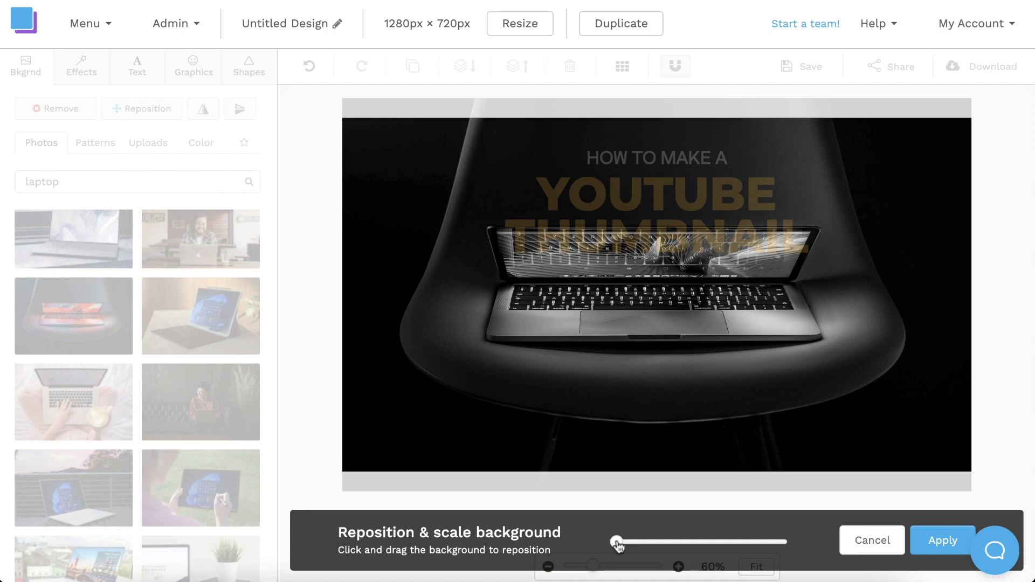
pyautogui.moveTo(618, 546); pyautogui.dragTo(668, 551)
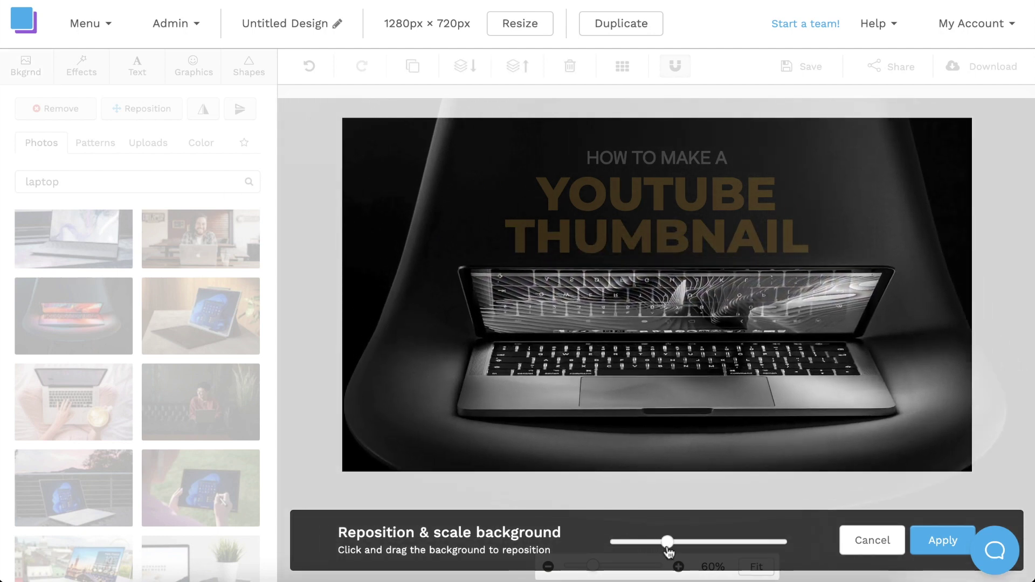
pyautogui.moveTo(712, 389)
pyautogui.mouseDown()
pyautogui.moveTo(693, 377)
pyautogui.moveTo(705, 396)
pyautogui.mouseUp()
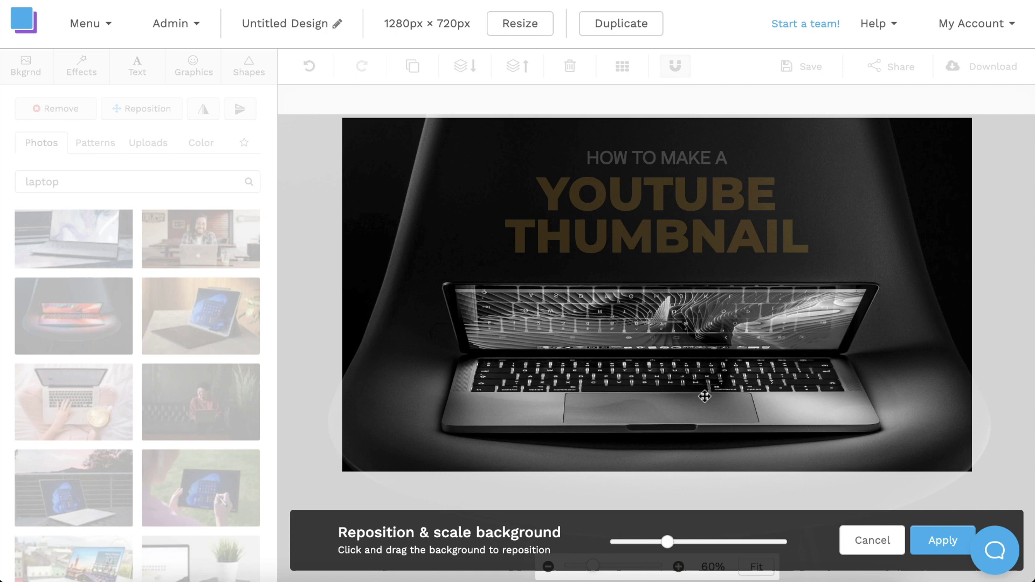
pyautogui.click(920, 533)
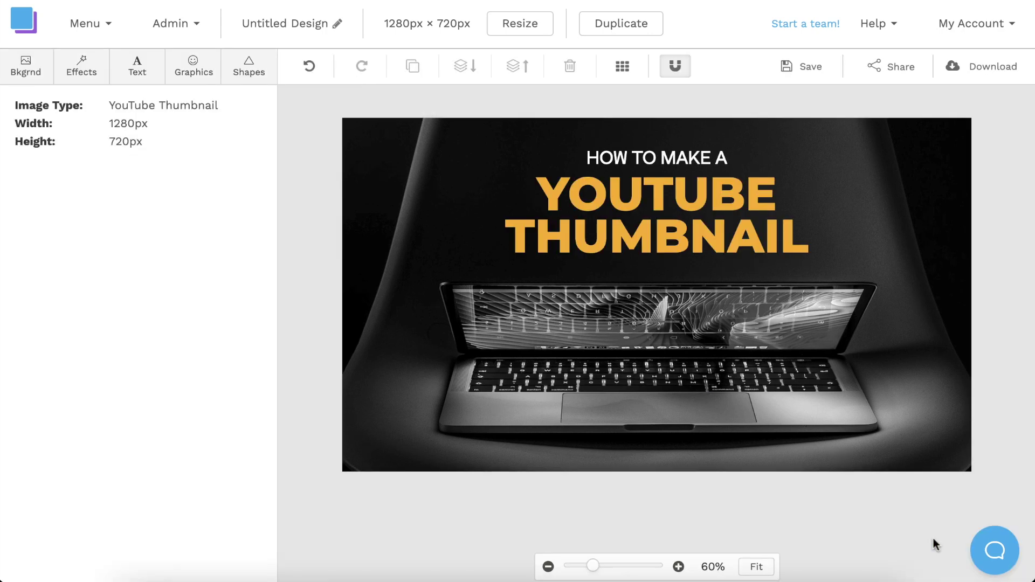
# Keep the background photo's saturation at -100 and raise its contrast to 37
pyautogui.press('Tab')
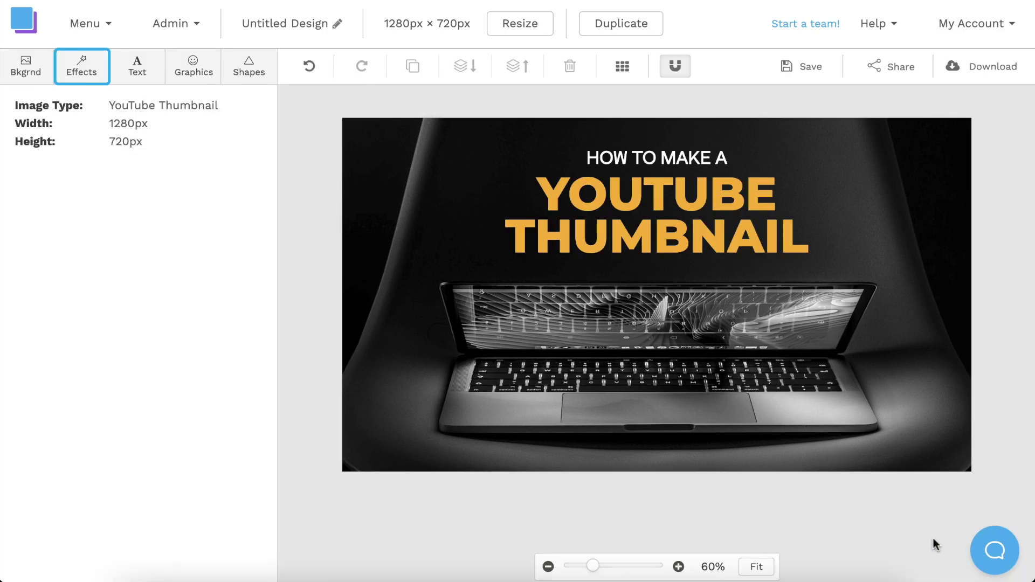
pyautogui.click(87, 74)
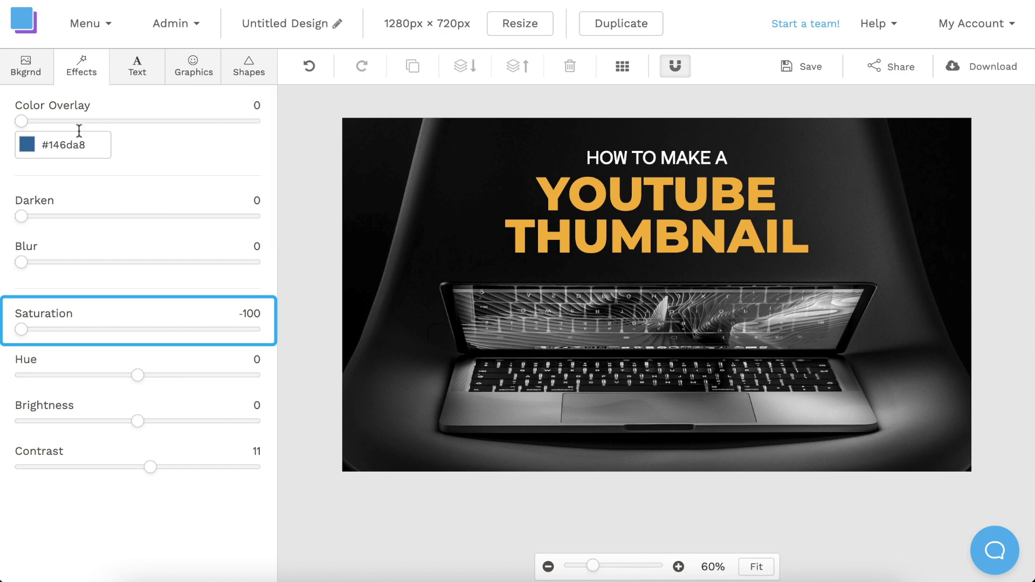
pyautogui.moveTo(26, 338); pyautogui.dragTo(15, 320)
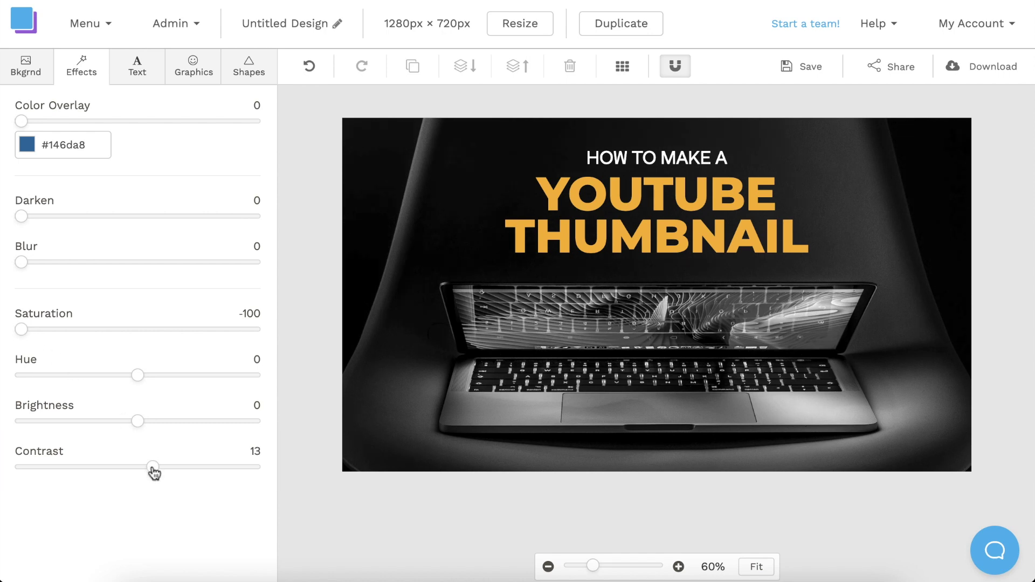
pyautogui.moveTo(154, 473); pyautogui.dragTo(166, 473)
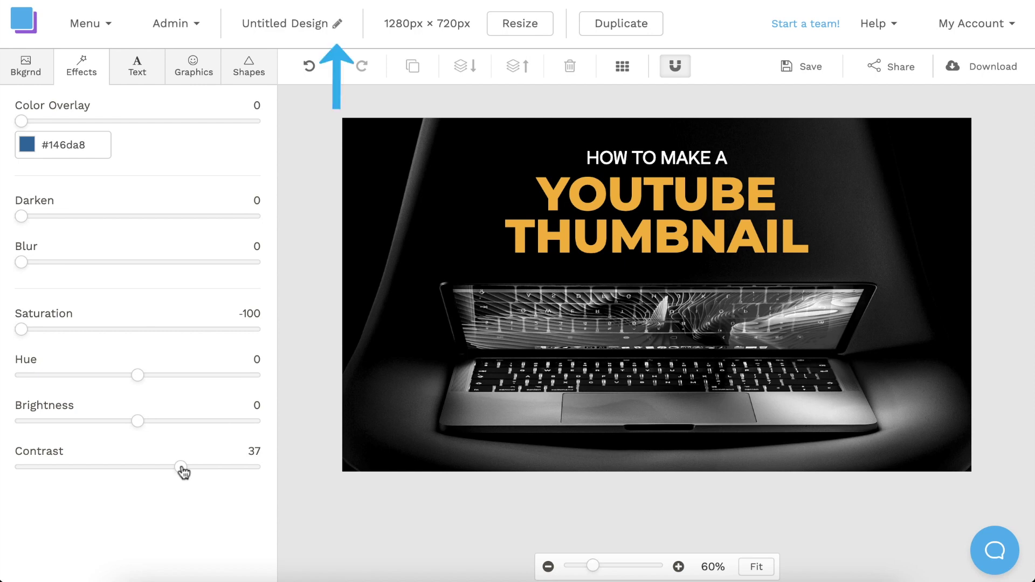
# Rename the design 'YT Thumbnail' and download it as a Retina 2x JPG
pyautogui.click(337, 24)
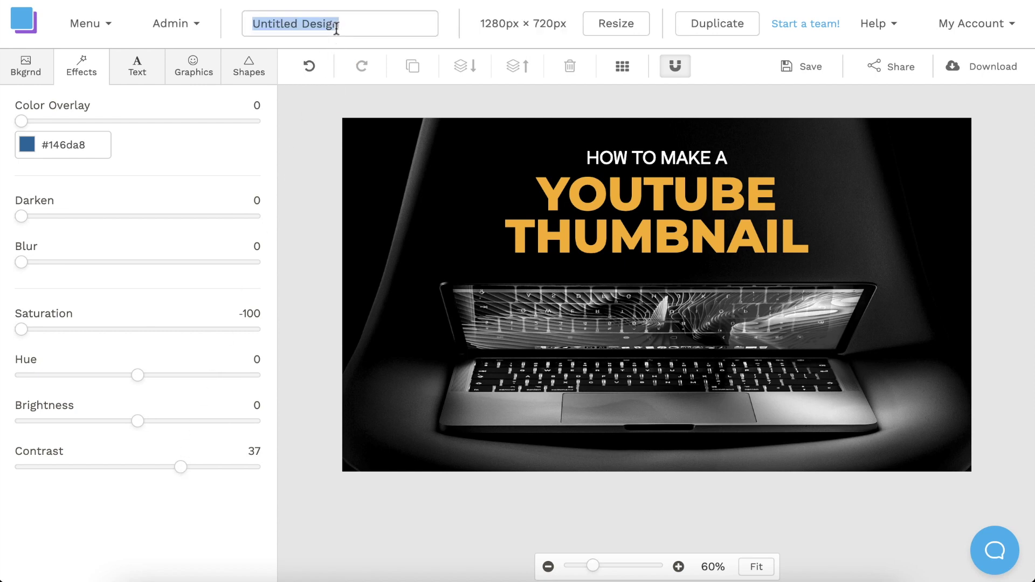
pyautogui.write('YT Thumbnail')
pyautogui.click(481, 96)
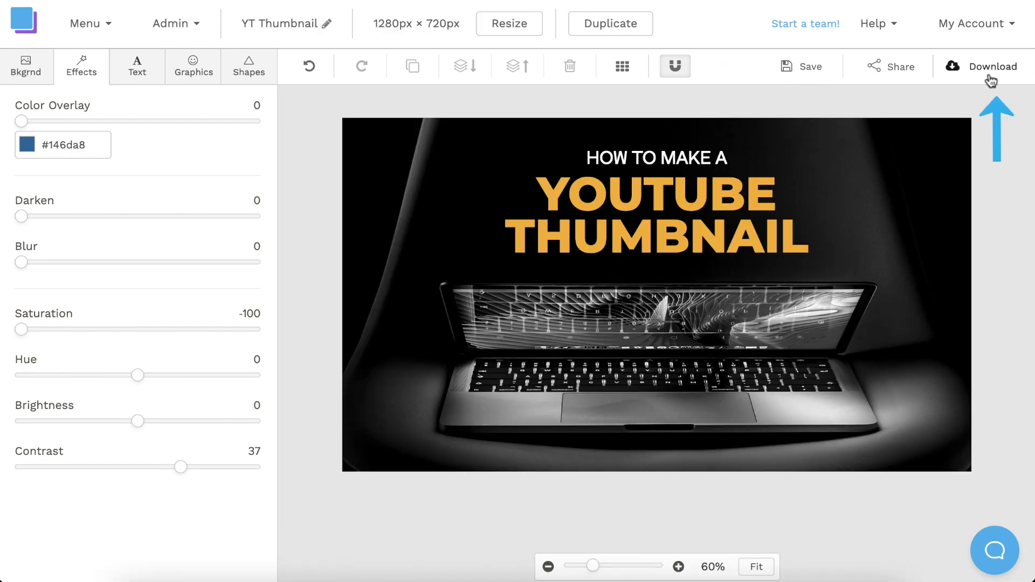
pyautogui.click(992, 73)
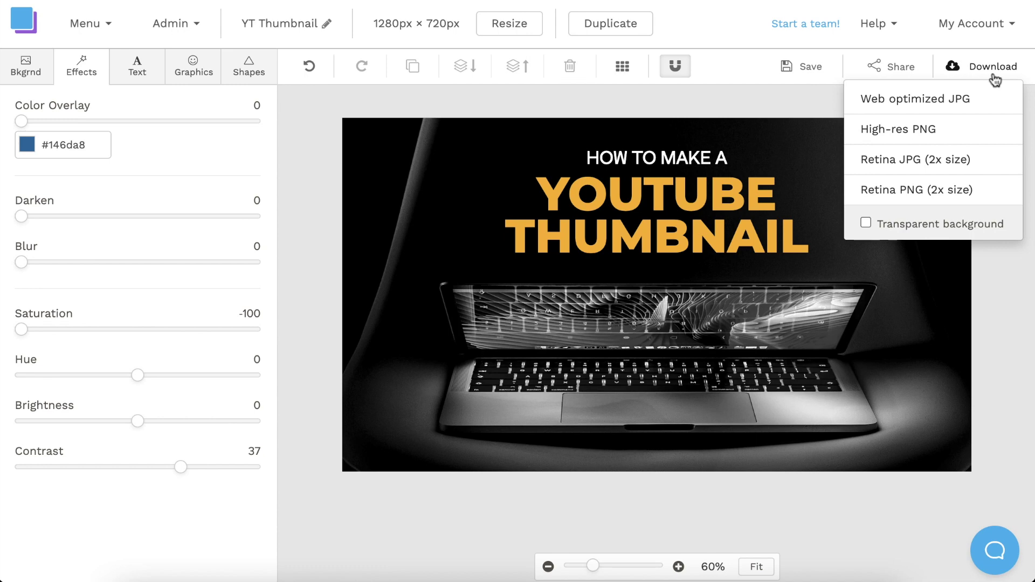
pyautogui.click(1000, 162)
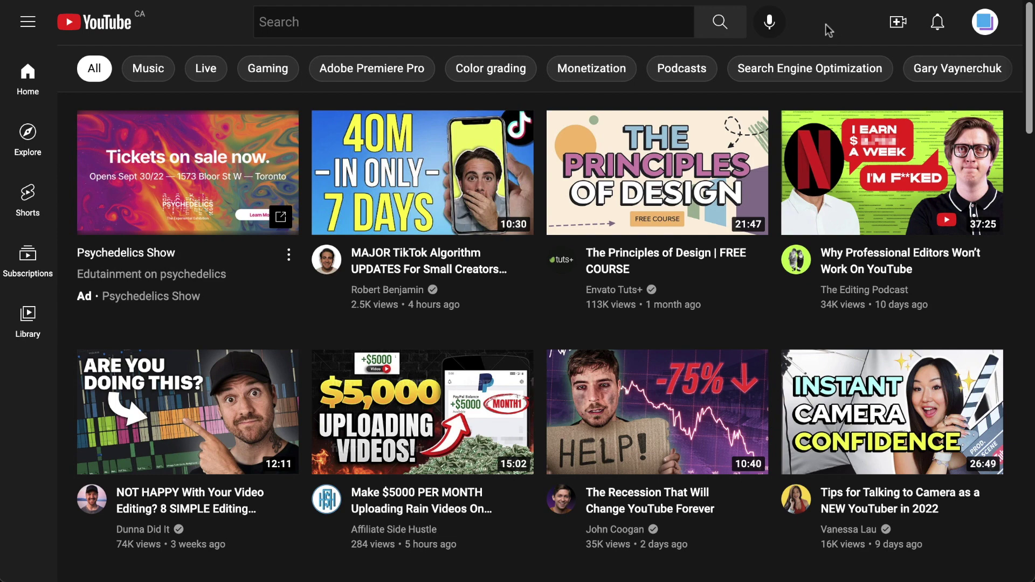
# Go to YouTube Studio's Content list and open the How to Make a YouTube Thumbnail video's details
pyautogui.click(990, 26)
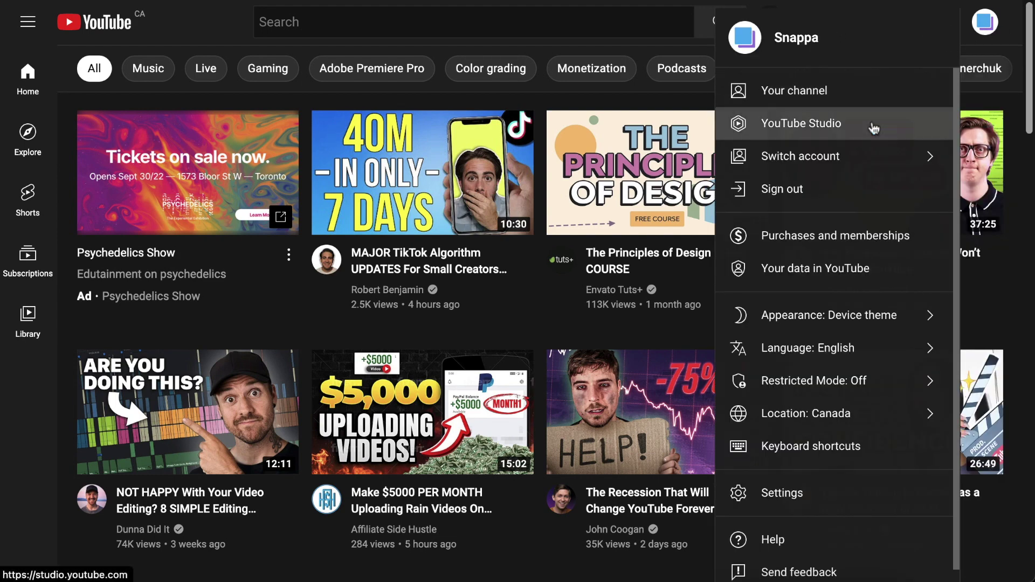
pyautogui.click(806, 128)
pyautogui.click(134, 289)
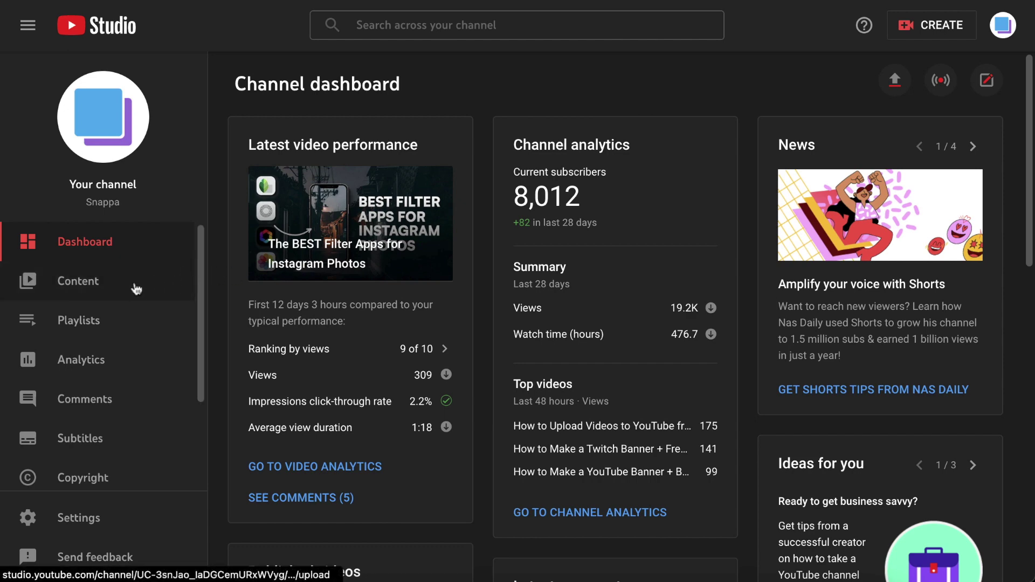
pyautogui.scroll(-10, 311, 488)
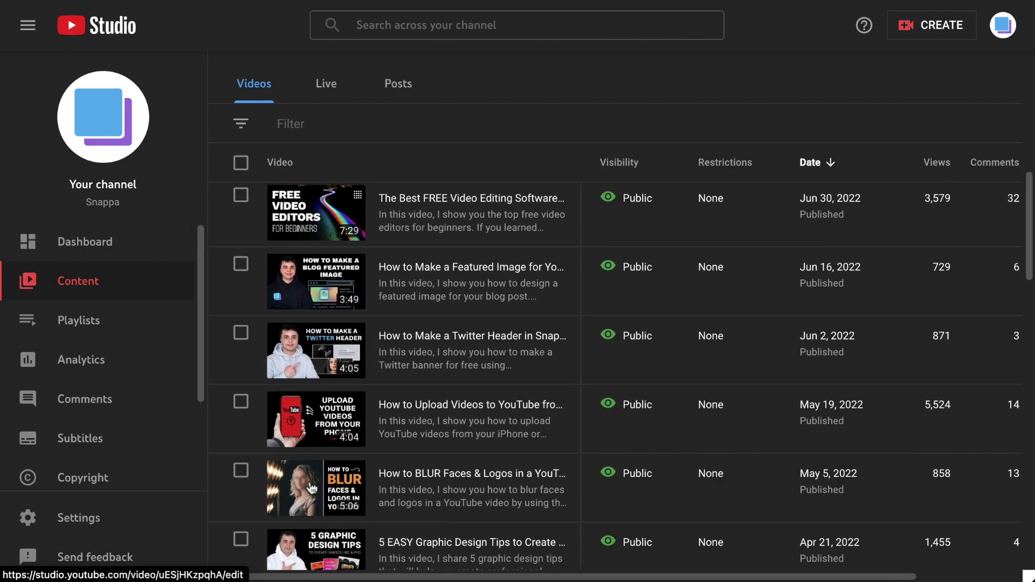
pyautogui.scroll(7, 311, 488)
pyautogui.scroll(4, 311, 488)
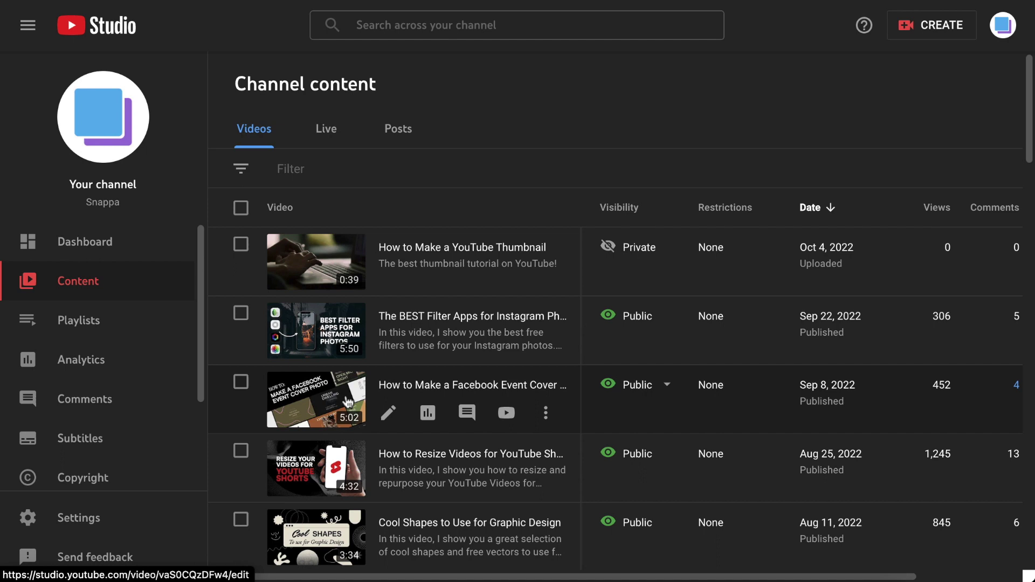
pyautogui.click(389, 276)
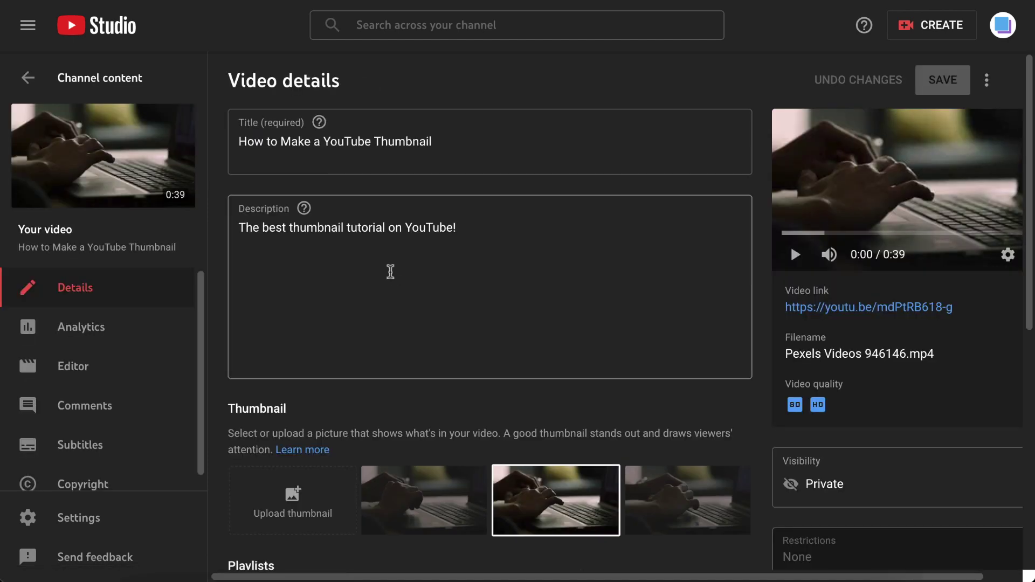
# Upload YT Thumbnail.jpg as the video's thumbnail, save, and return to the content list
pyautogui.scroll(-3, 389, 272)
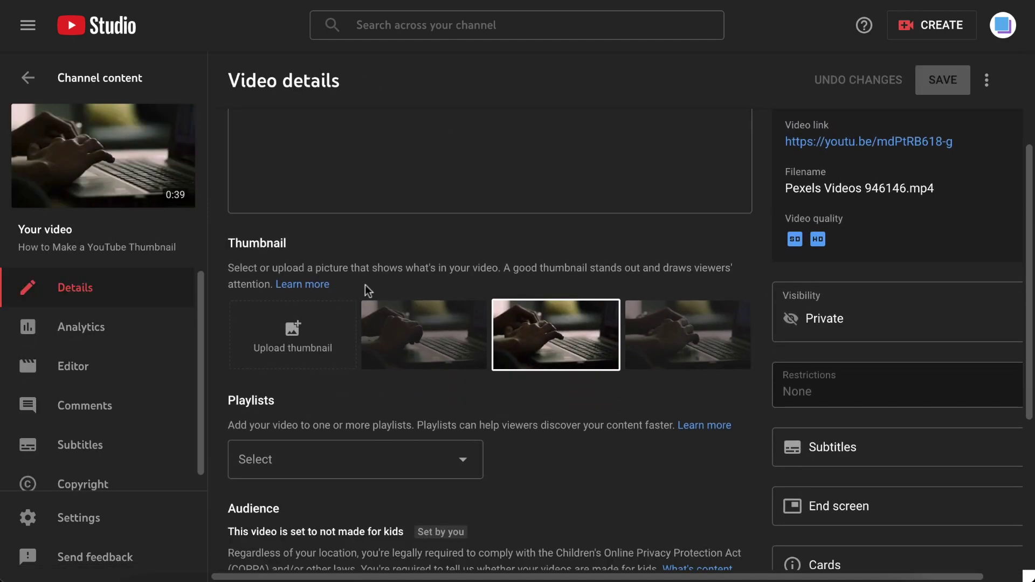
pyautogui.click(296, 325)
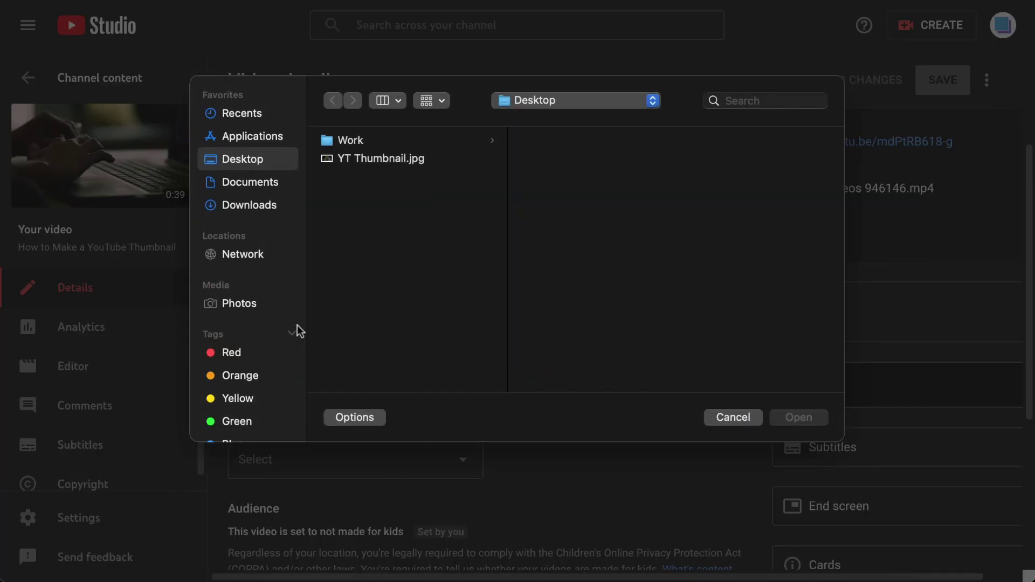
pyautogui.click(380, 158)
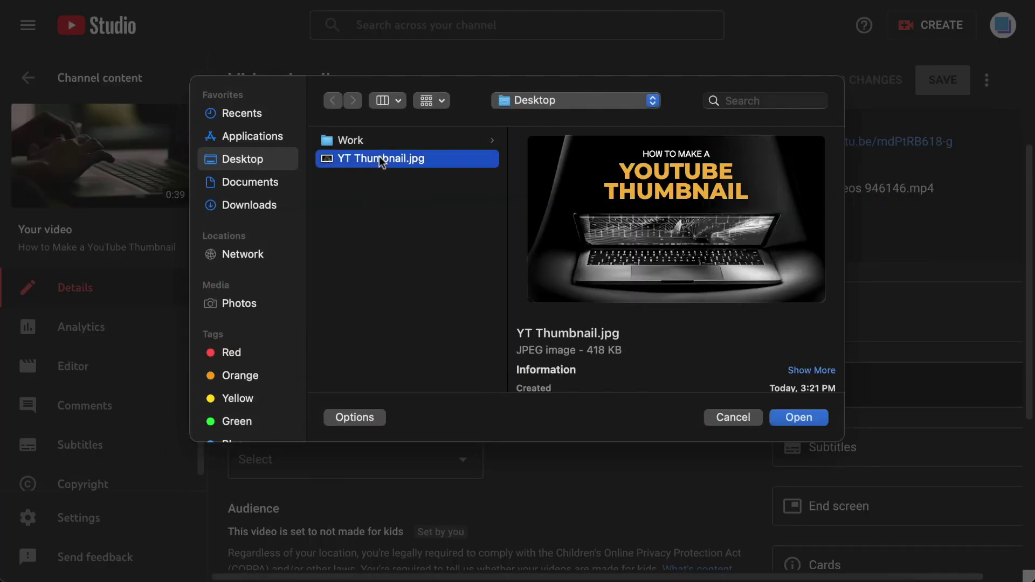
pyautogui.click(783, 416)
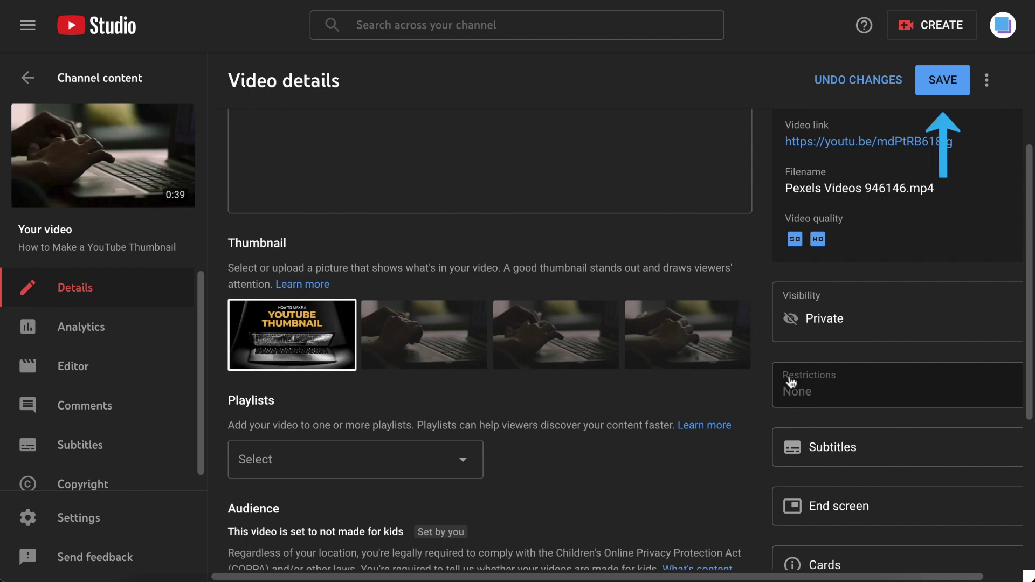
pyautogui.click(937, 86)
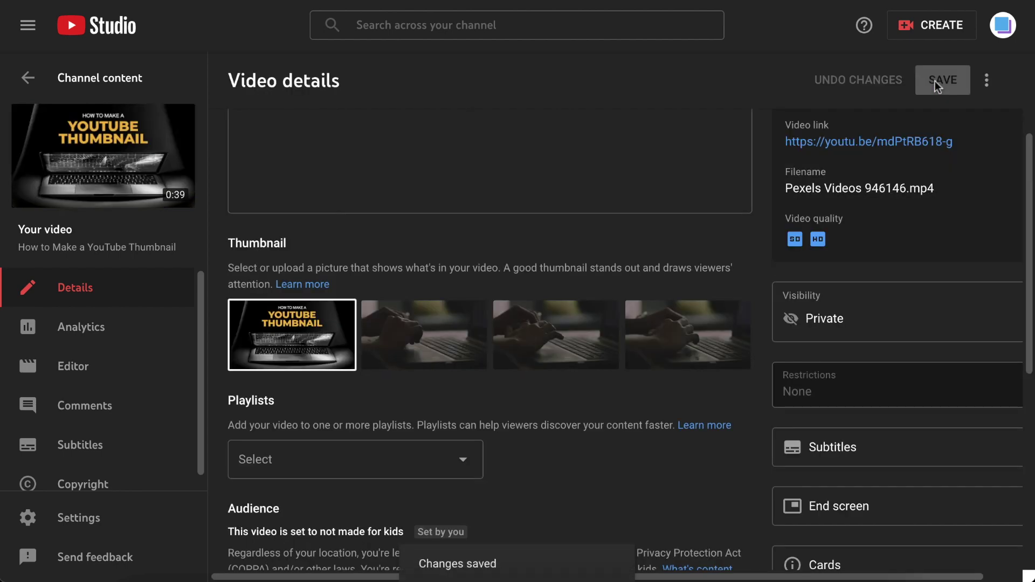
pyautogui.click(28, 78)
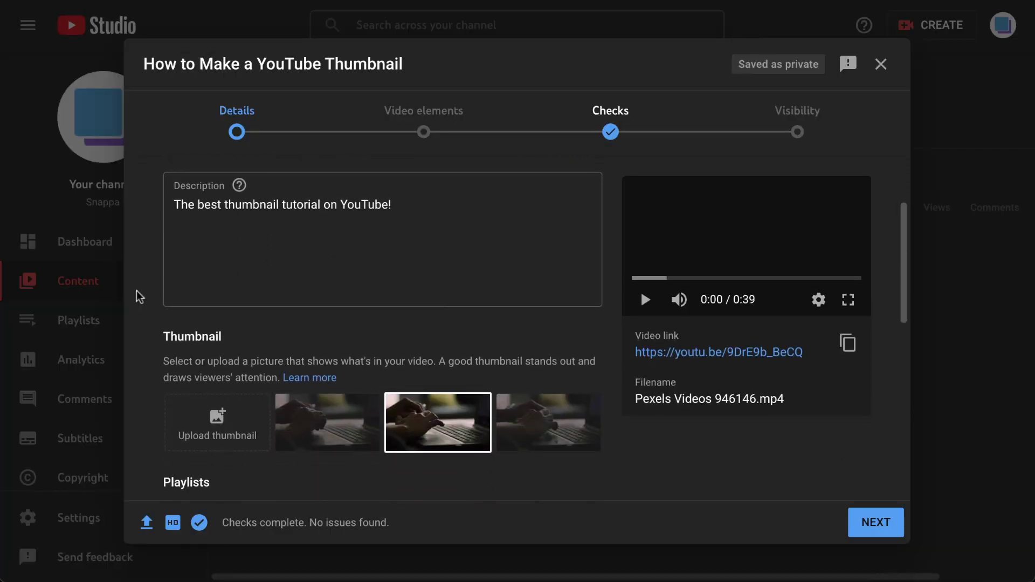
# Set YT Thumbnail.jpg as the new upload's custom thumbnail
pyautogui.scroll(-3, 139, 297)
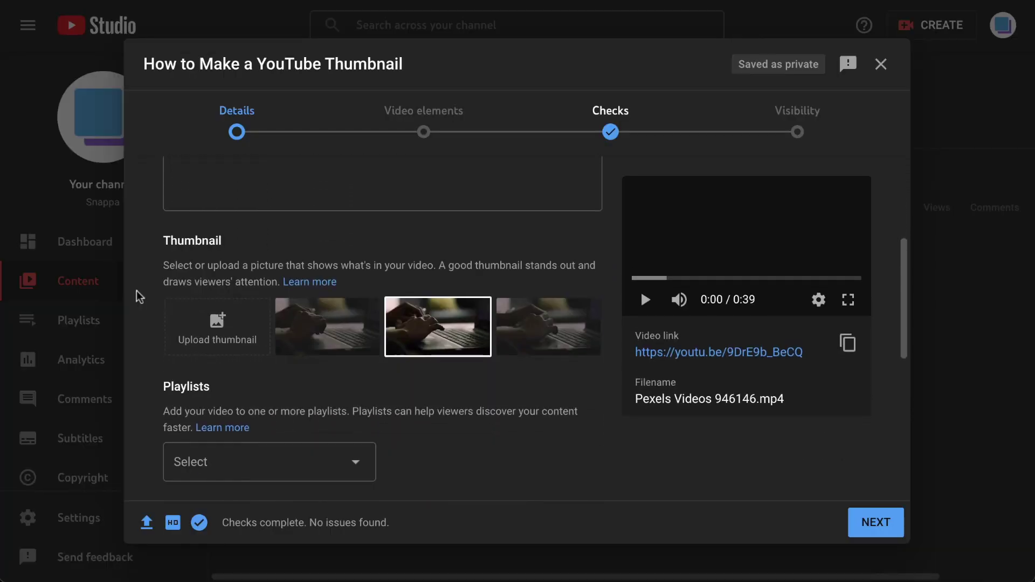
pyautogui.click(233, 330)
pyautogui.click(399, 159)
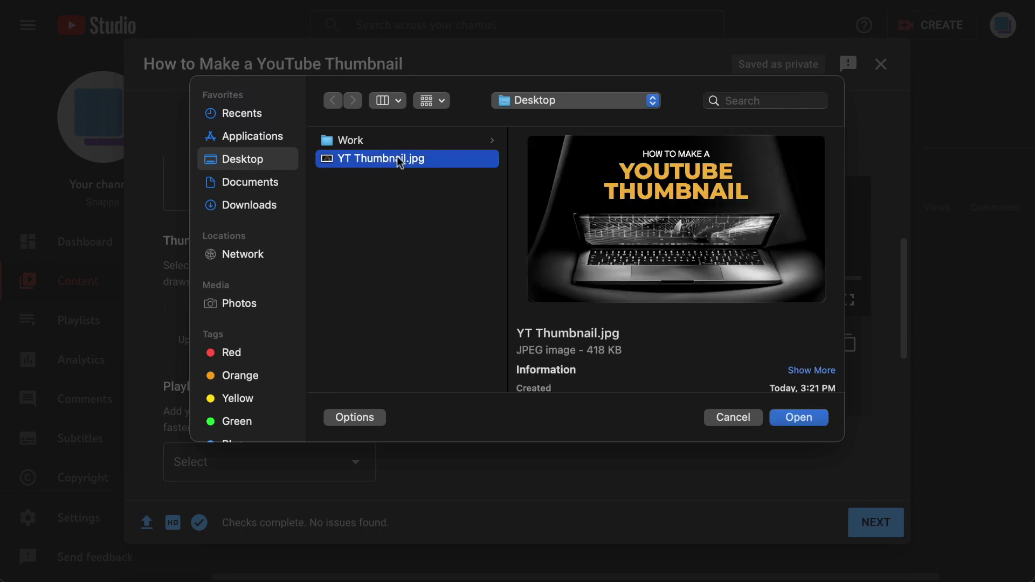
pyautogui.click(783, 418)
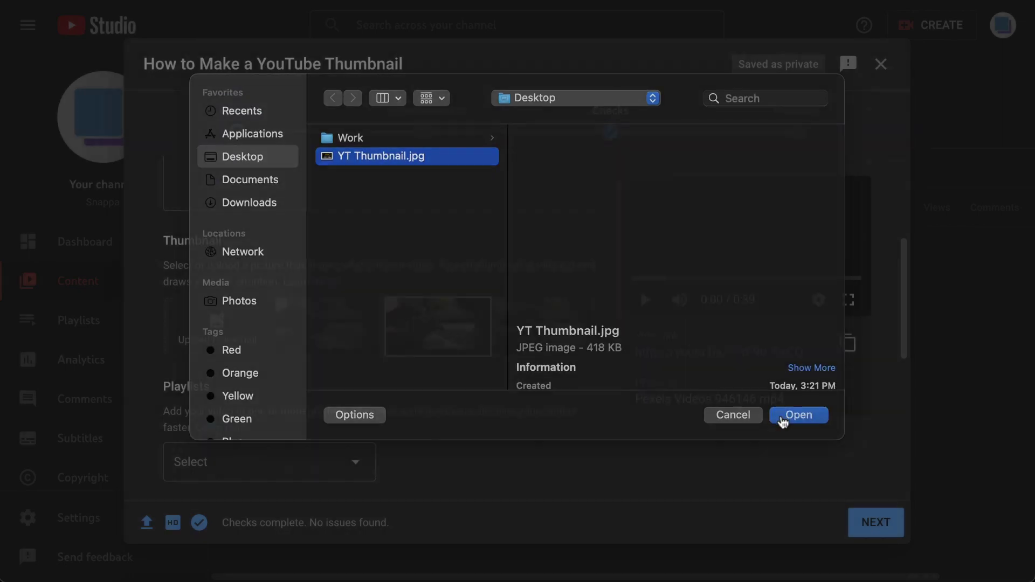
# Add the video to the Make It With Snappa playlist and mark it 'No, it's not made for kids'
pyautogui.click(345, 462)
pyautogui.click(191, 272)
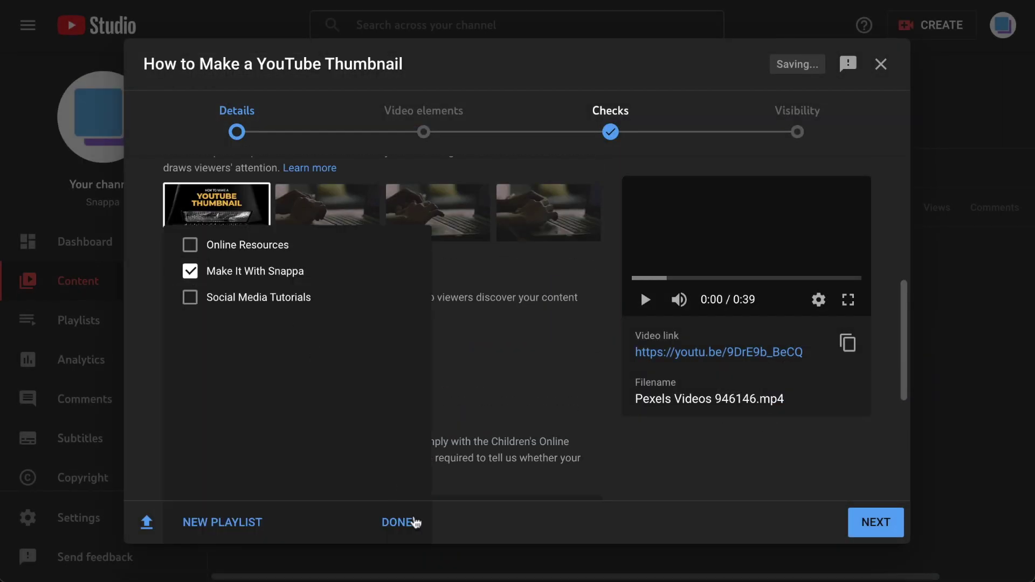
pyautogui.click(411, 522)
pyautogui.scroll(-5, 421, 402)
pyautogui.click(172, 347)
pyautogui.click(208, 390)
pyautogui.scroll(-3, 166, 427)
pyautogui.click(167, 427)
pyautogui.scroll(-5, 167, 427)
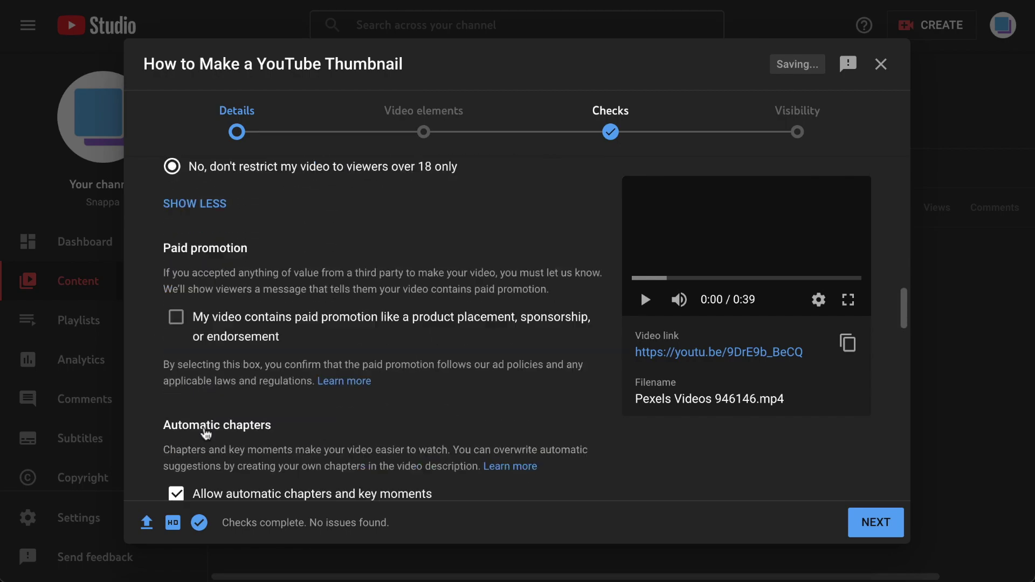